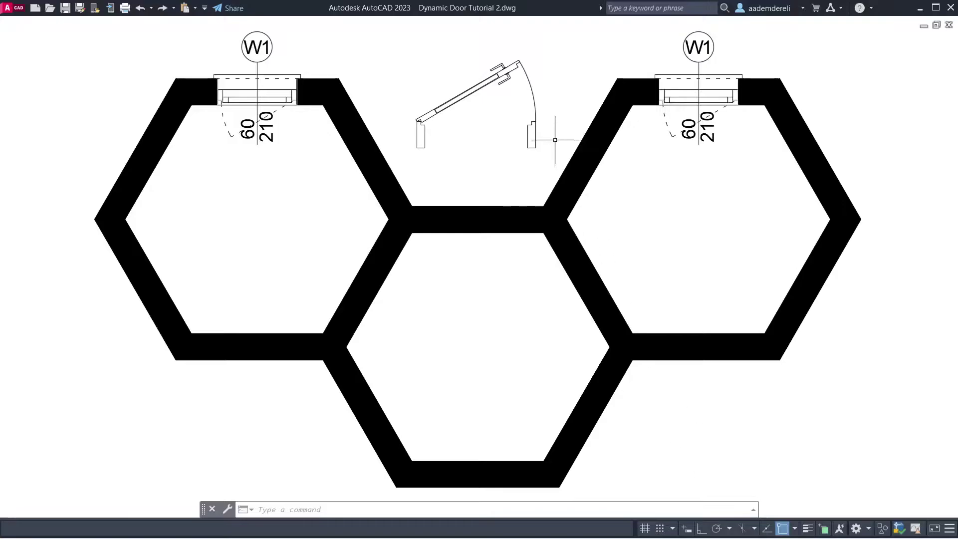
Move the door block into the bottom wall opening and set its visibility to 90.
left_click(531, 135)
left_click(476, 148)
left_click(477, 487)
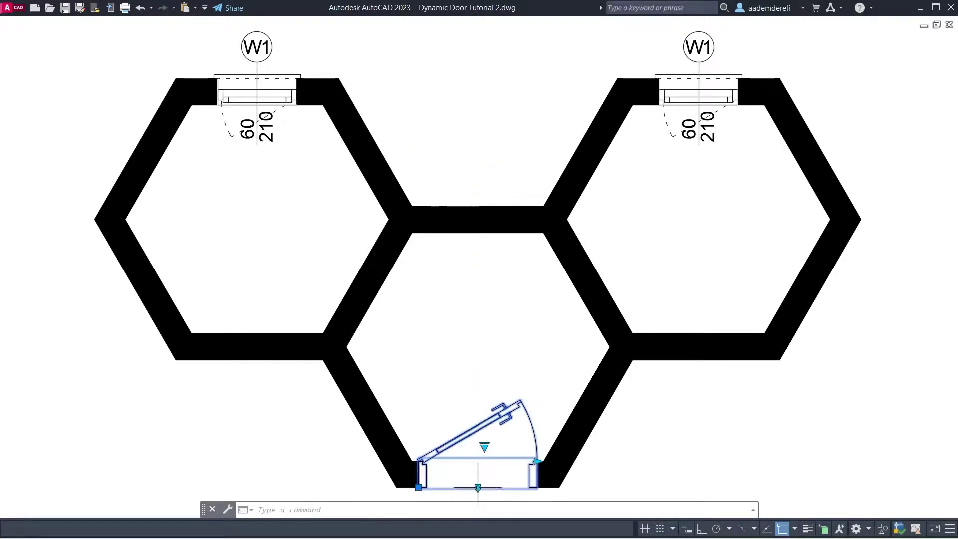
left_click(484, 446)
left_click(501, 478)
Copy the door into the left and right hexagons.
type("co")
key("Return")
left_click(472, 394)
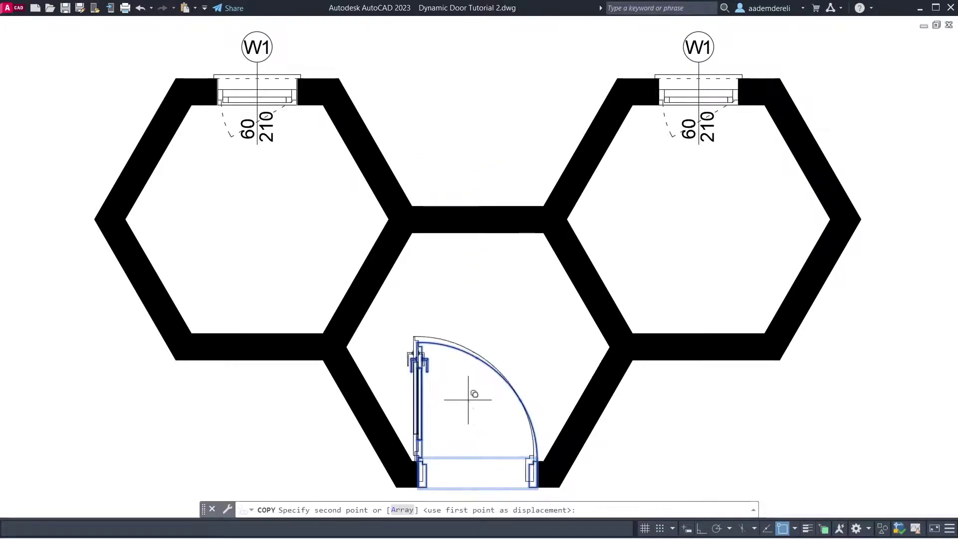
left_click(267, 209)
left_click(676, 212)
key("Escape")
Fit the right copy onto the right hexagon's angled wall corner with a new swing angle.
left_click(630, 223)
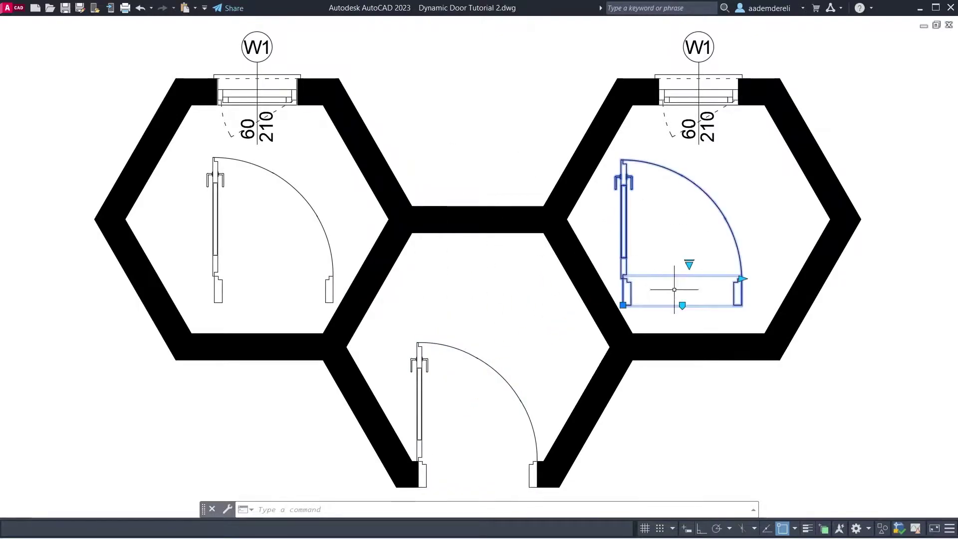
left_click(679, 306)
left_click(577, 289)
left_click(615, 276)
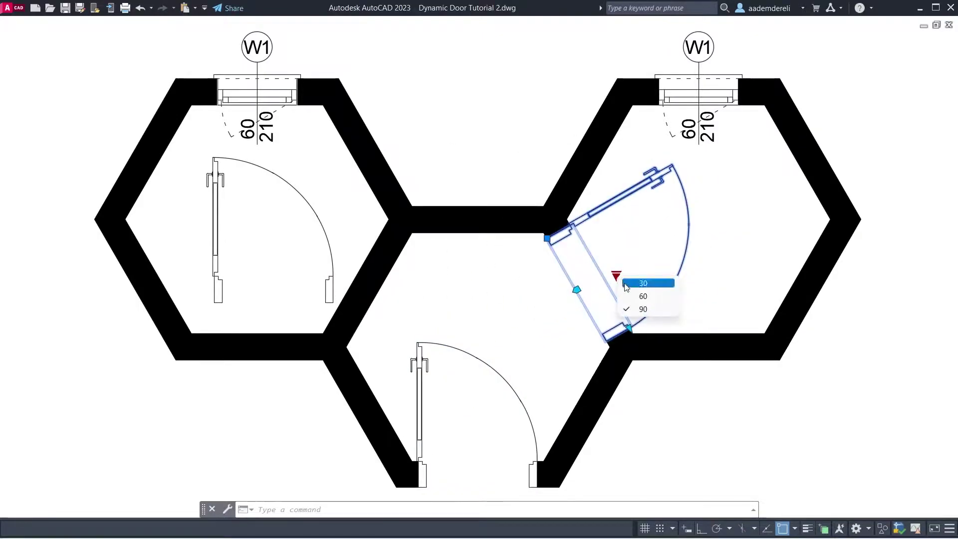
left_click(622, 279)
left_click(628, 327)
left_click(624, 319)
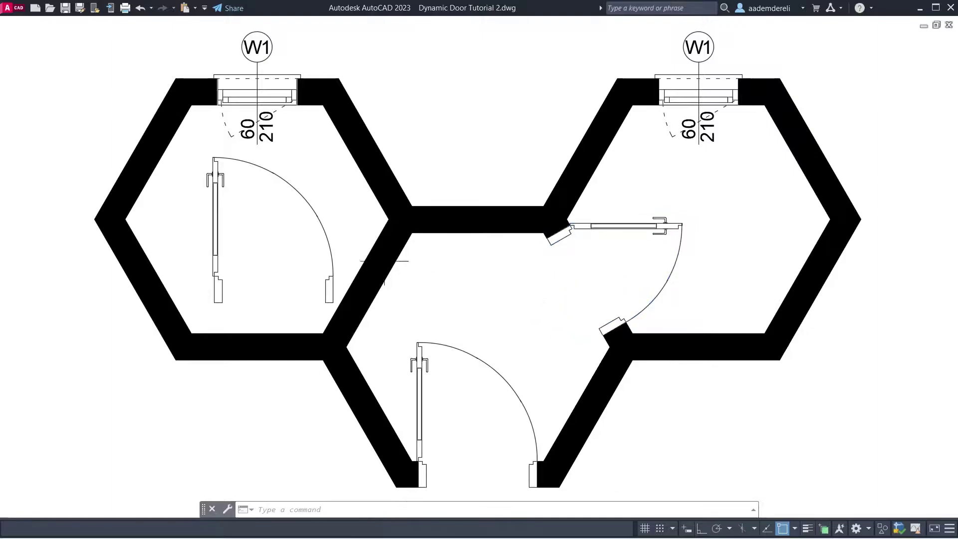
Fit the left copy onto the left hexagon's angled wall corner with a new swing angle.
left_click(215, 215)
left_click(273, 303)
left_click(369, 288)
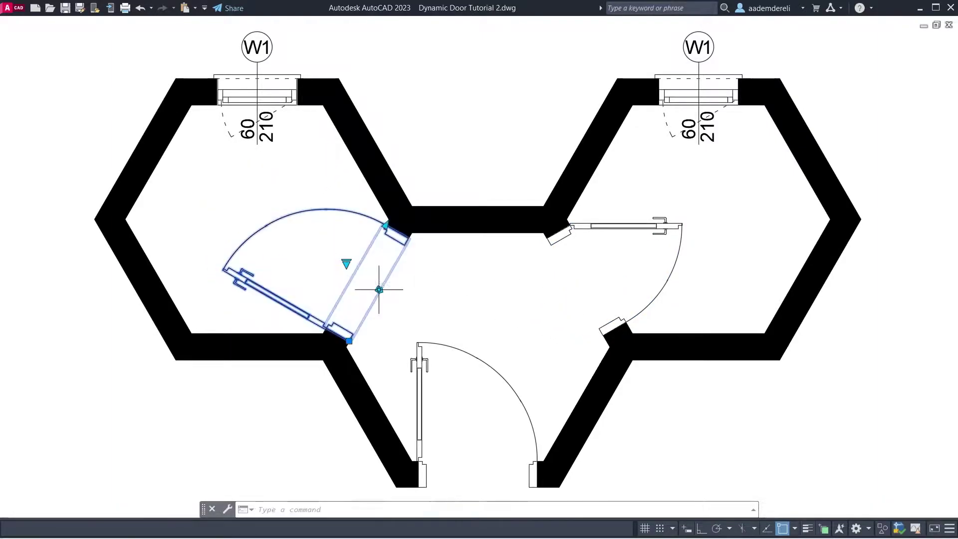
left_click(342, 262)
left_click(377, 273)
left_click(384, 229)
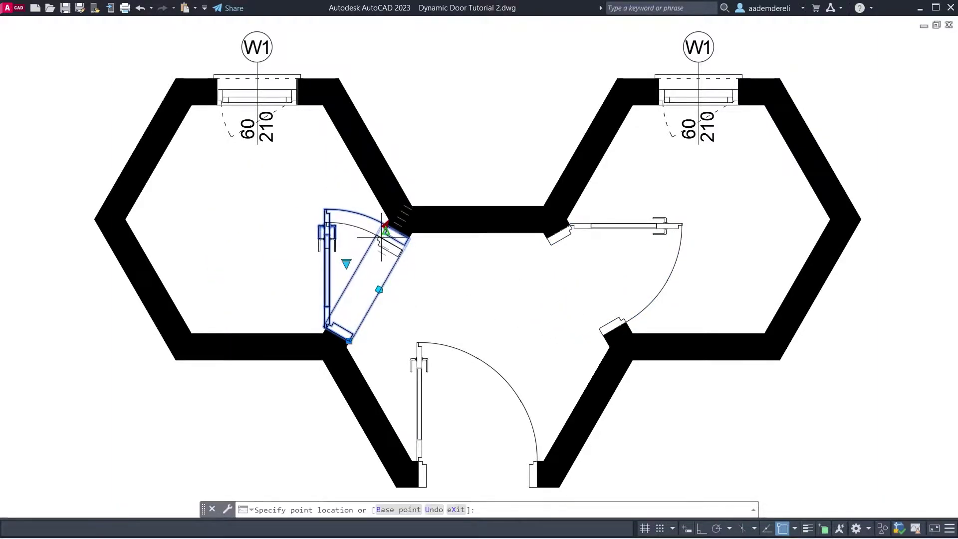
left_click(394, 234)
key("Escape")
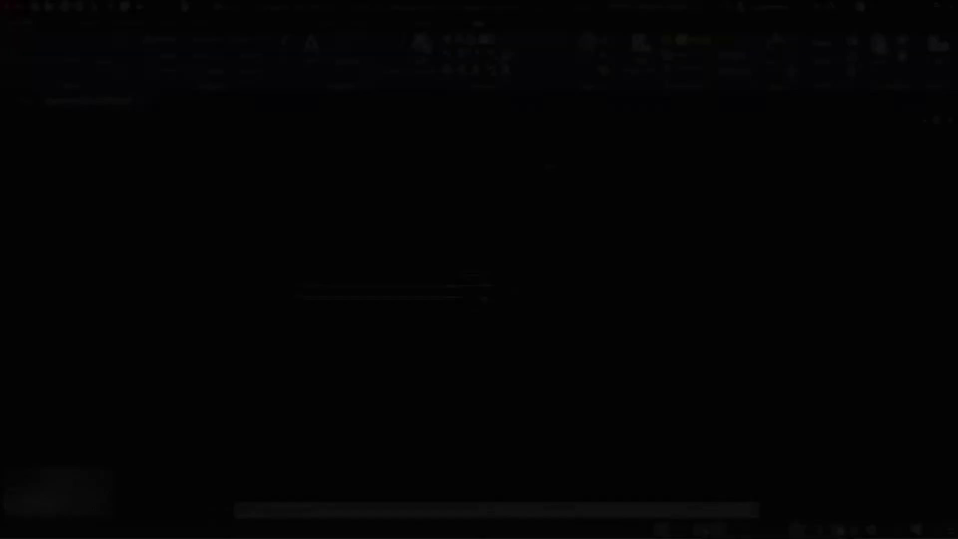
Switch the drawing's insertion scale units from Inches to Centimeters.
type("un")
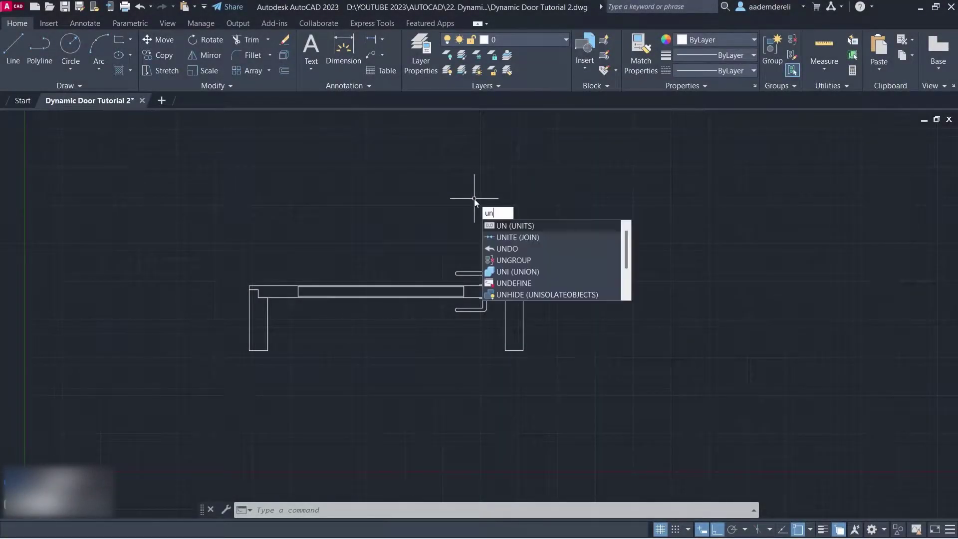
key("Return")
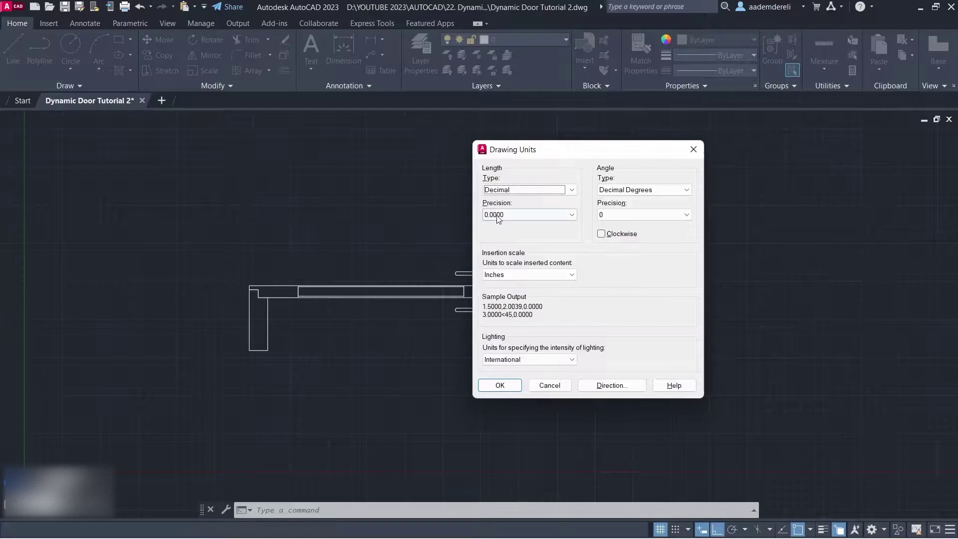
left_click(542, 274)
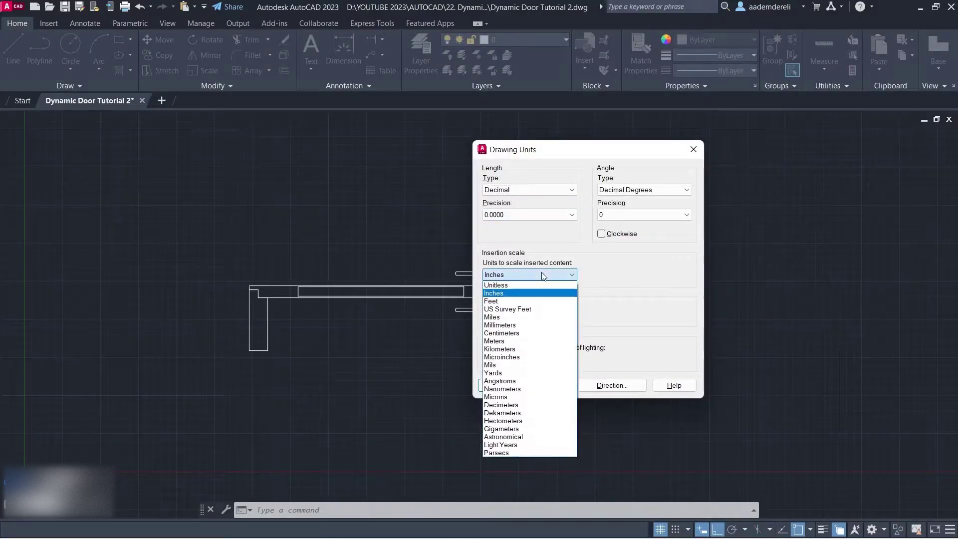
left_click(536, 333)
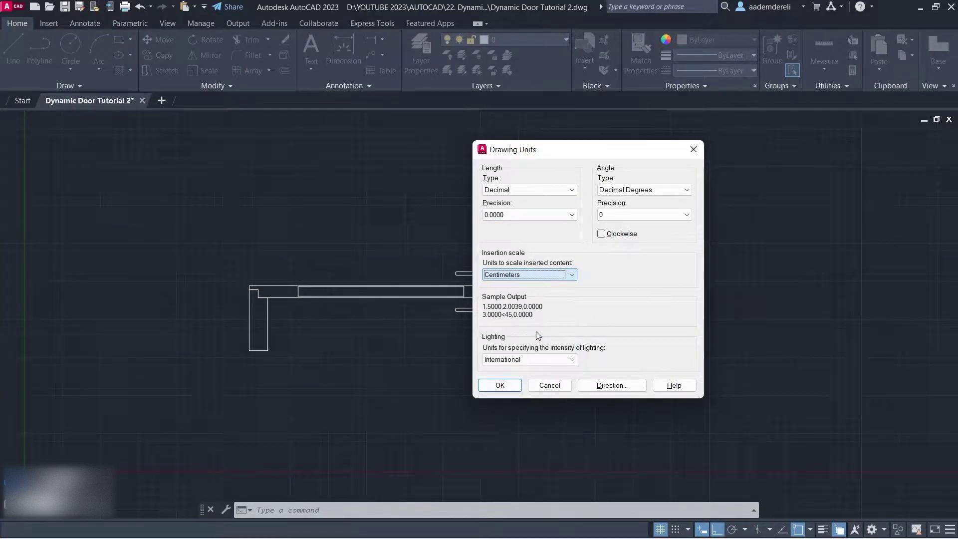
left_click(499, 385)
Draw a rectangle over the door frame's outline.
type("rec")
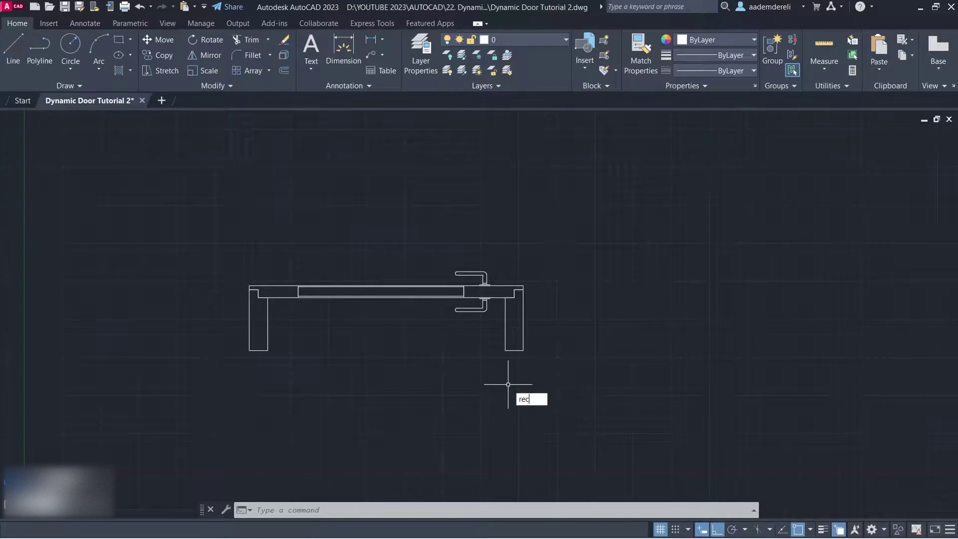
key("Return")
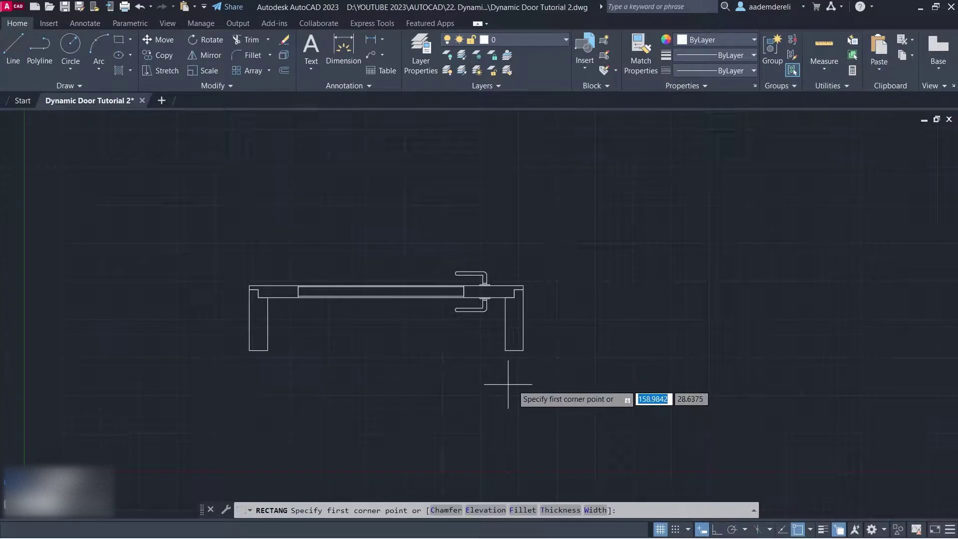
left_click(522, 350)
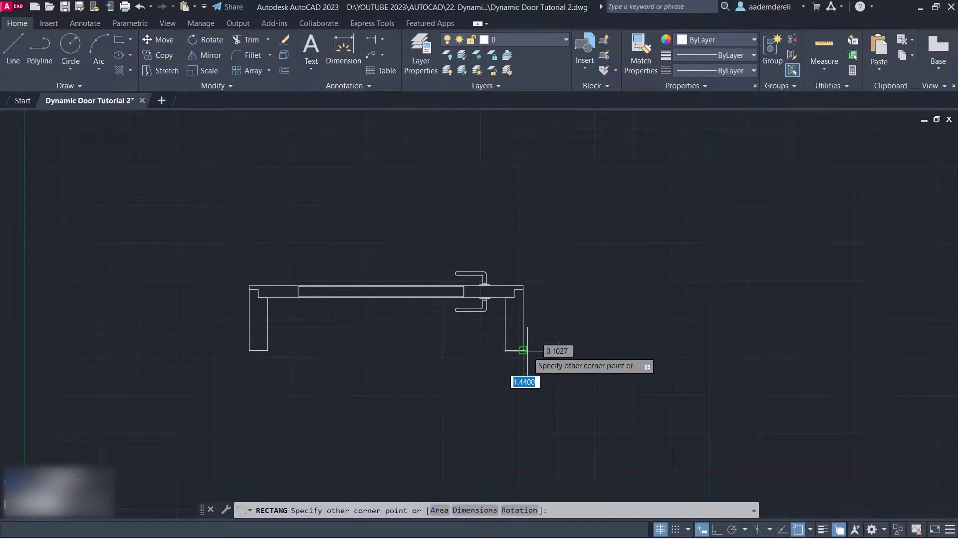
left_click(250, 285)
Turn the rectangle into a wipeout, erasing the polyline, and send it to the back.
type("wi")
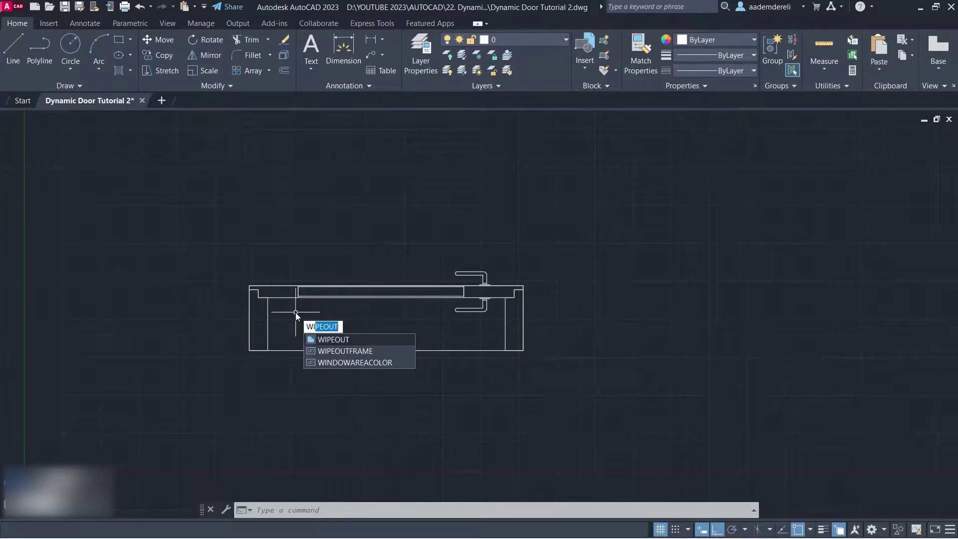
key("Return")
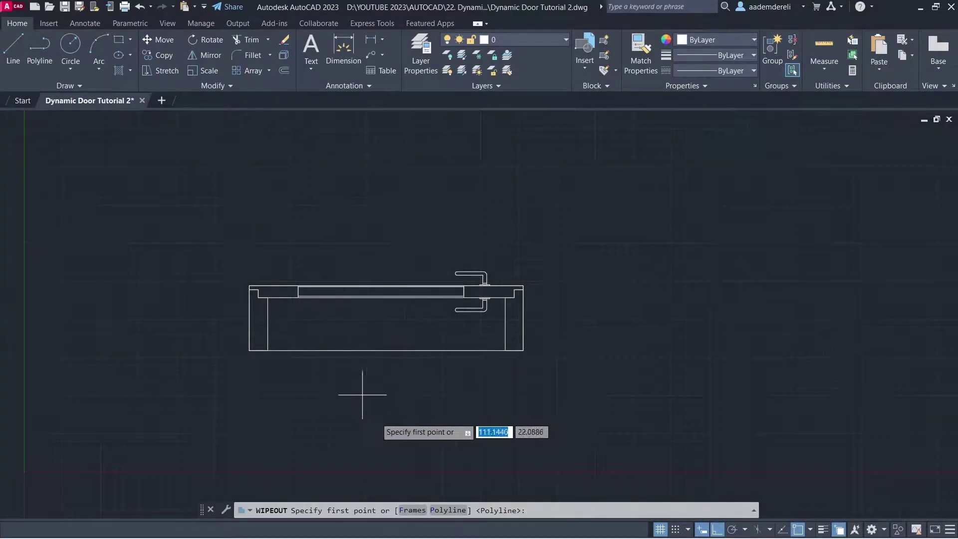
left_click(442, 509)
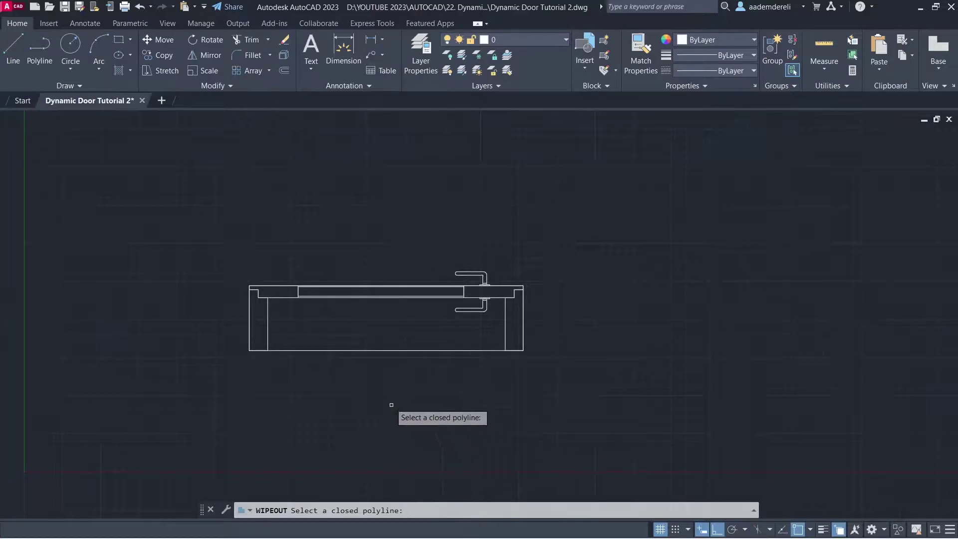
left_click(373, 350)
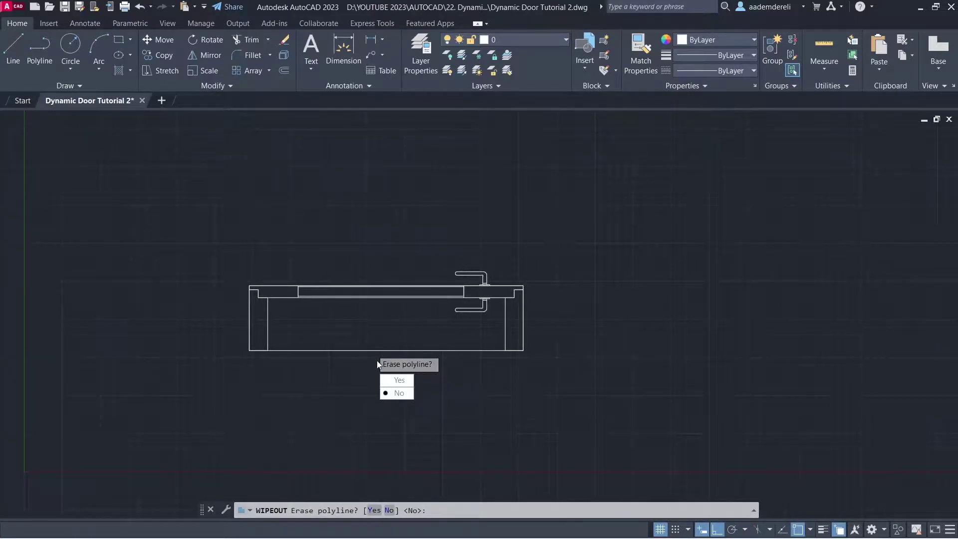
left_click(394, 380)
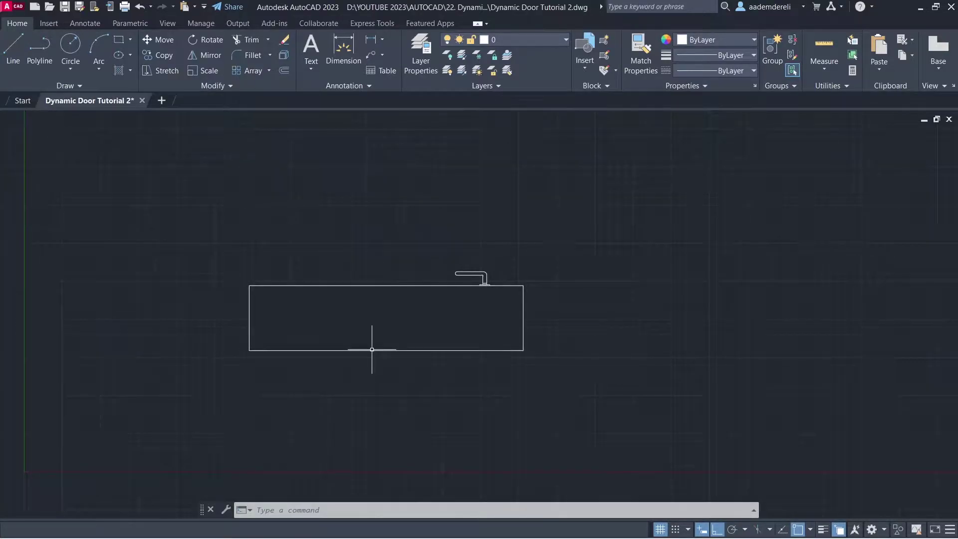
left_click(364, 350)
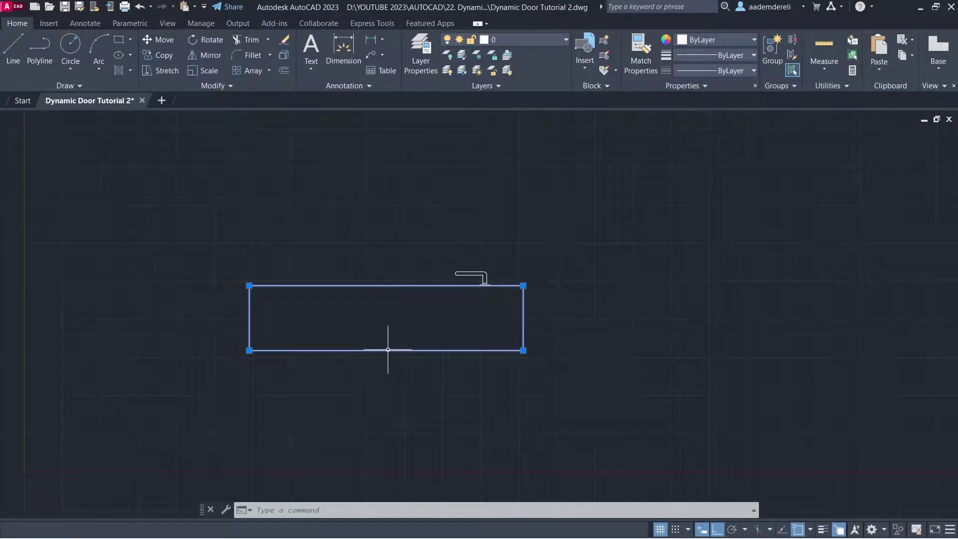
right_click(387, 350)
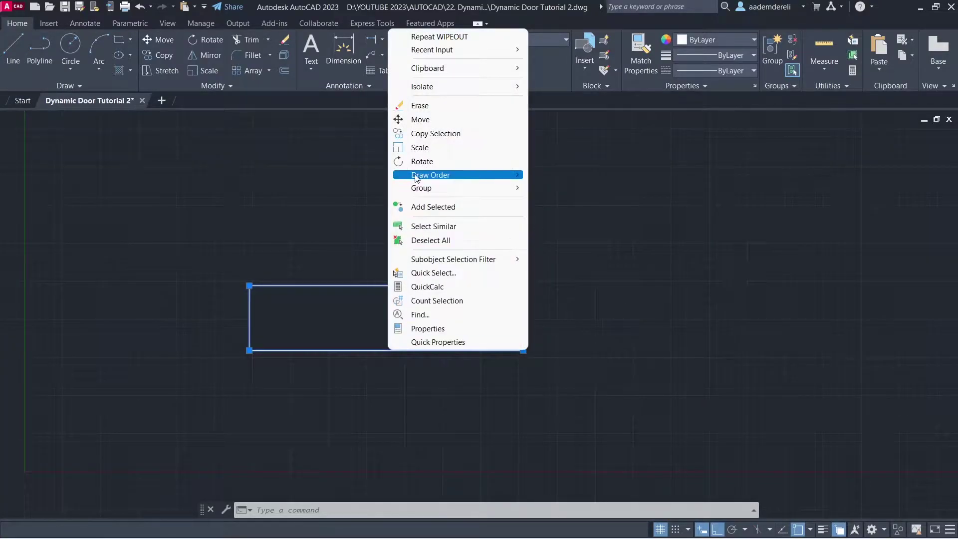
mouse_move(415, 177)
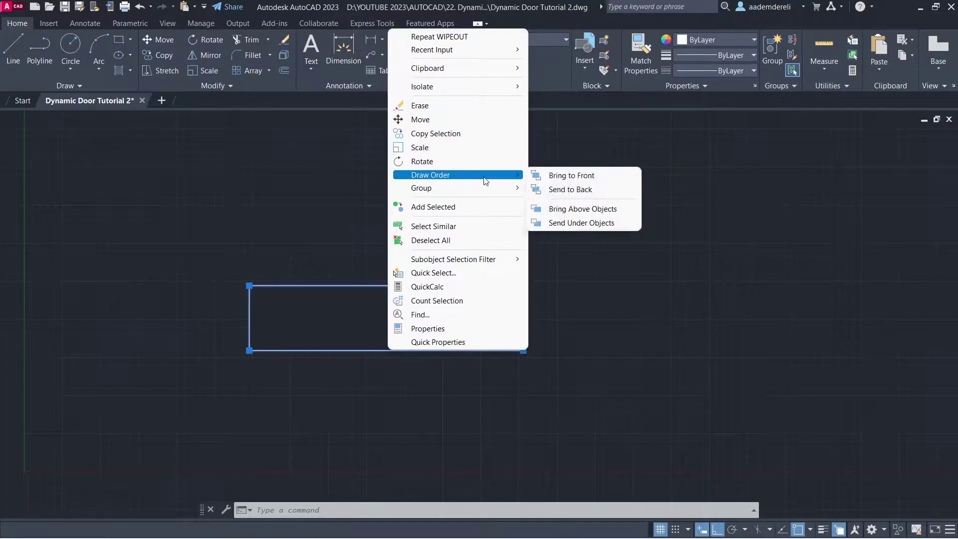
left_click(616, 194)
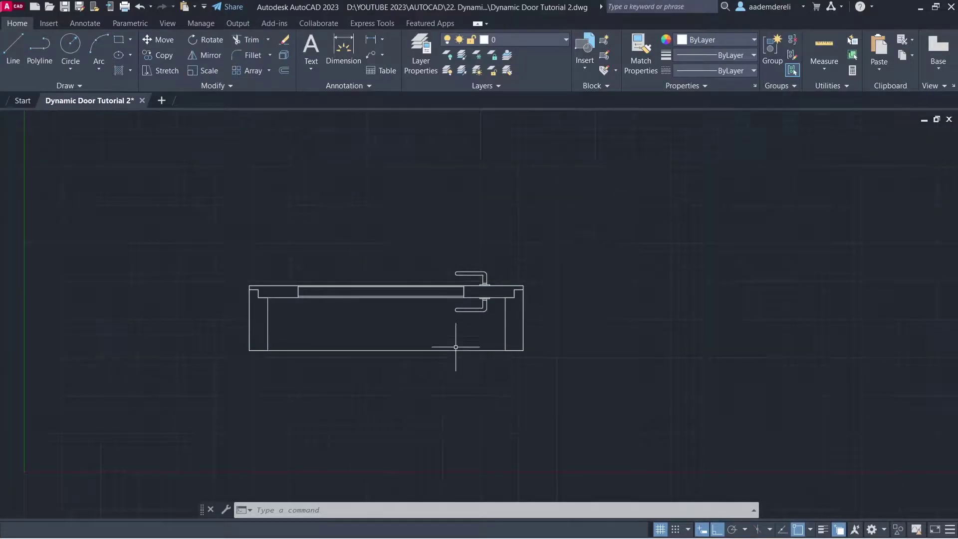
Turn off wipeout frames and begin a selection window around the door leaf.
type("WIPEOUT")
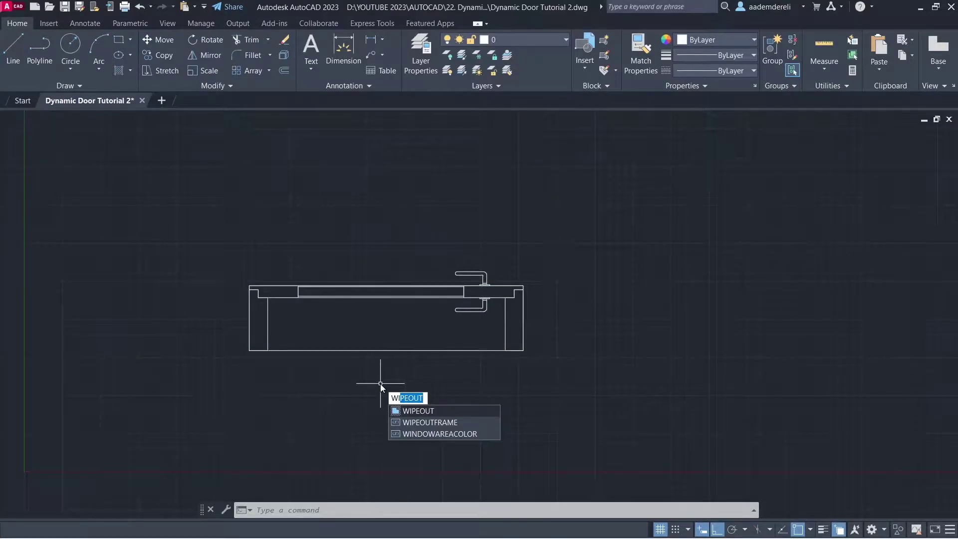
key("Return")
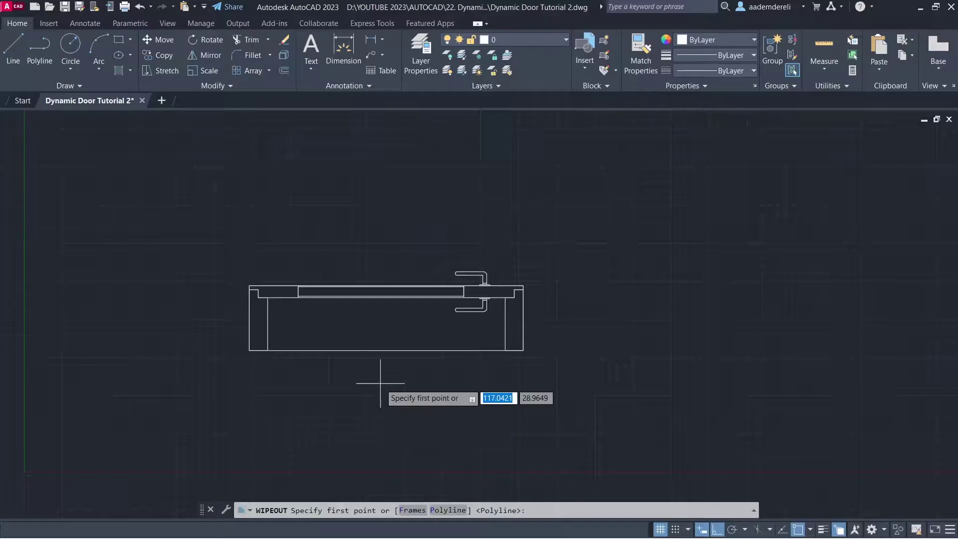
left_click(415, 509)
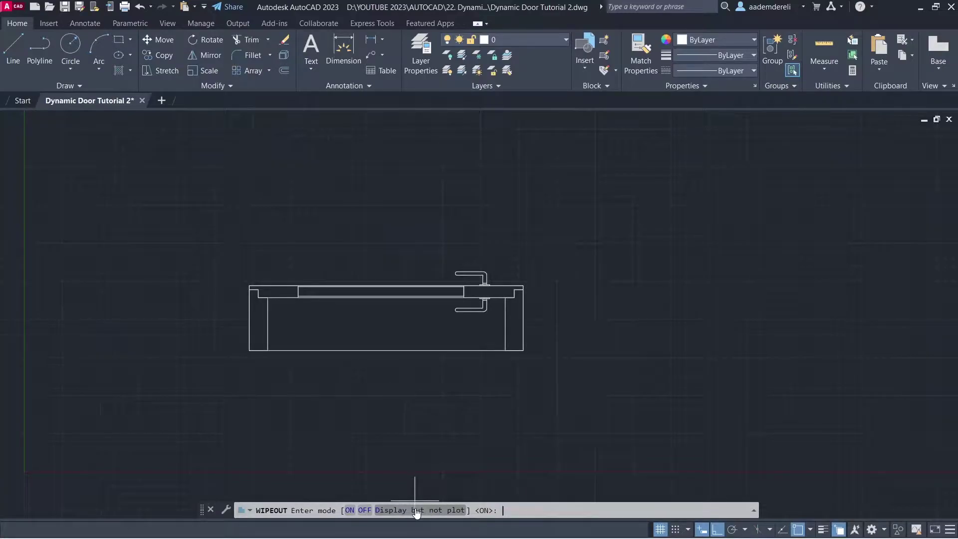
left_click(365, 509)
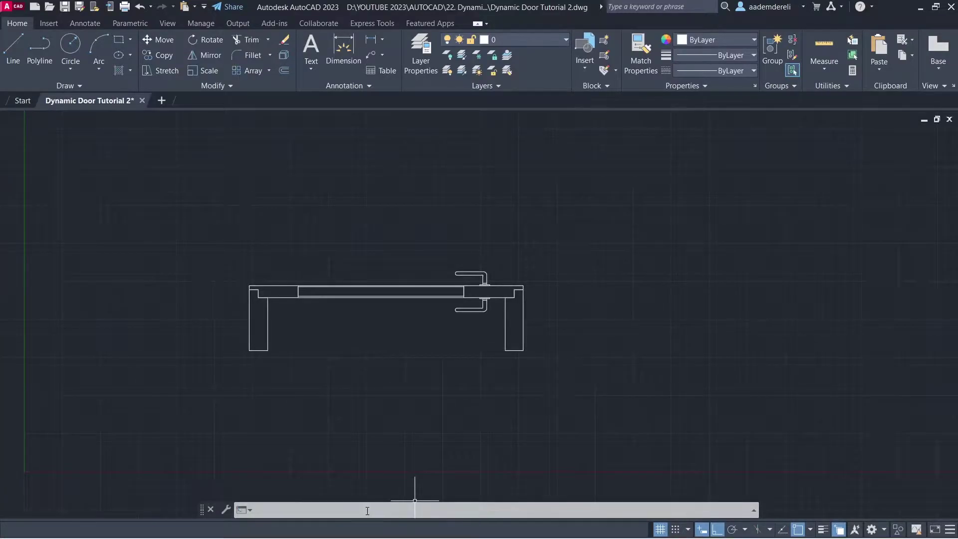
left_click(242, 240)
Group the selected door leaf with its handle.
left_click(533, 321)
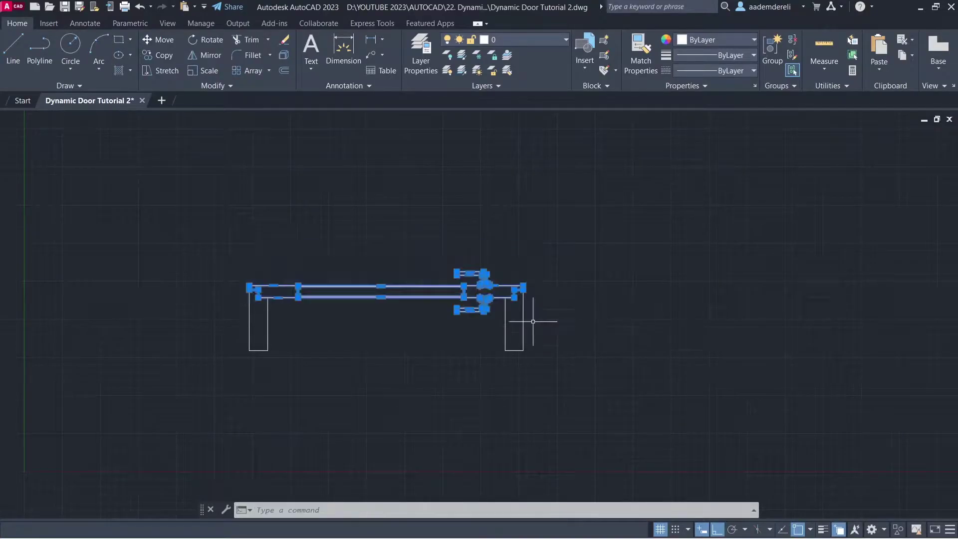
type("g")
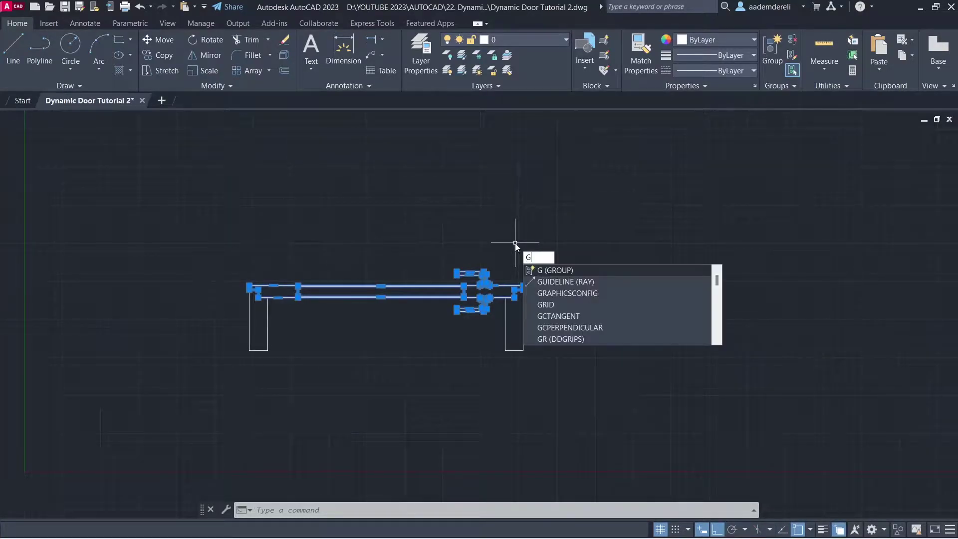
key("Return")
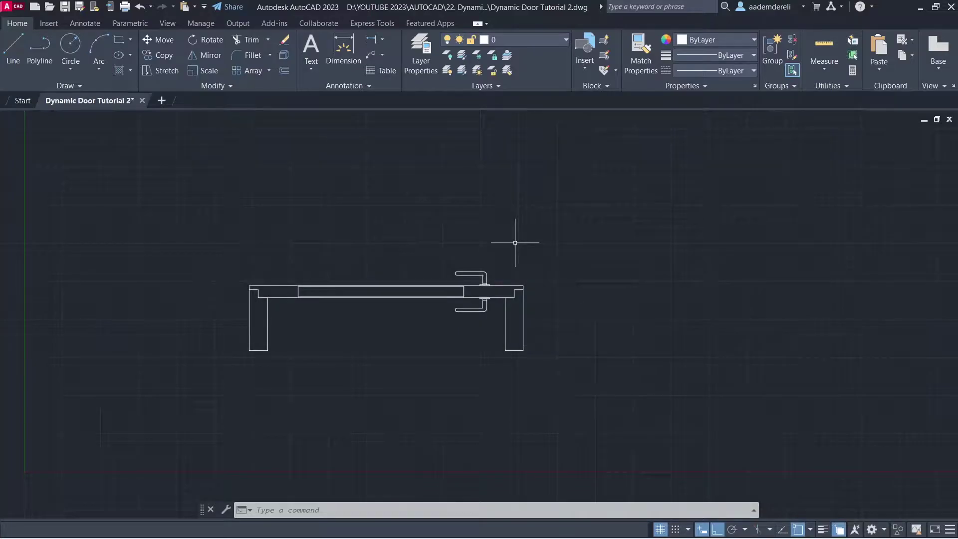
Rotate the leaf group 30 degrees open about its hinge end.
left_click(472, 270)
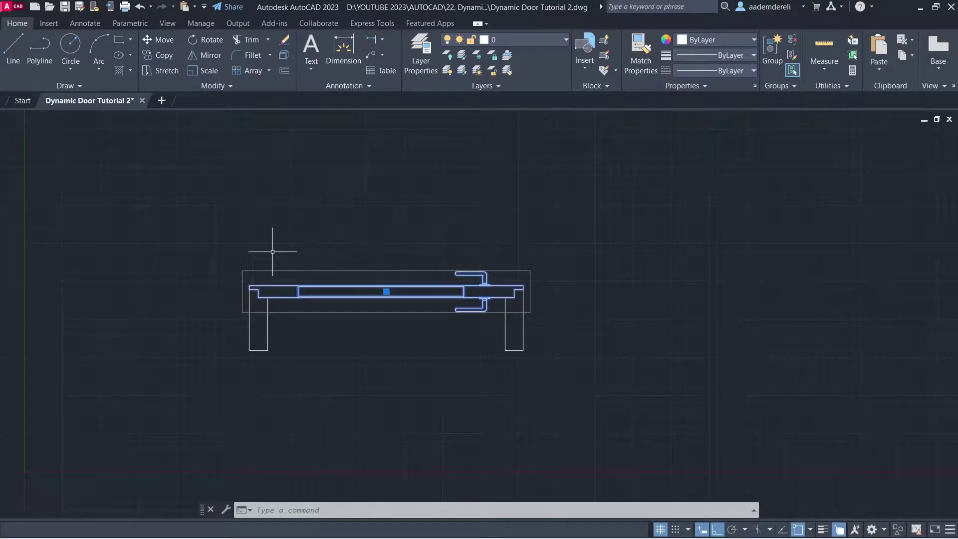
type("RO")
key("Return")
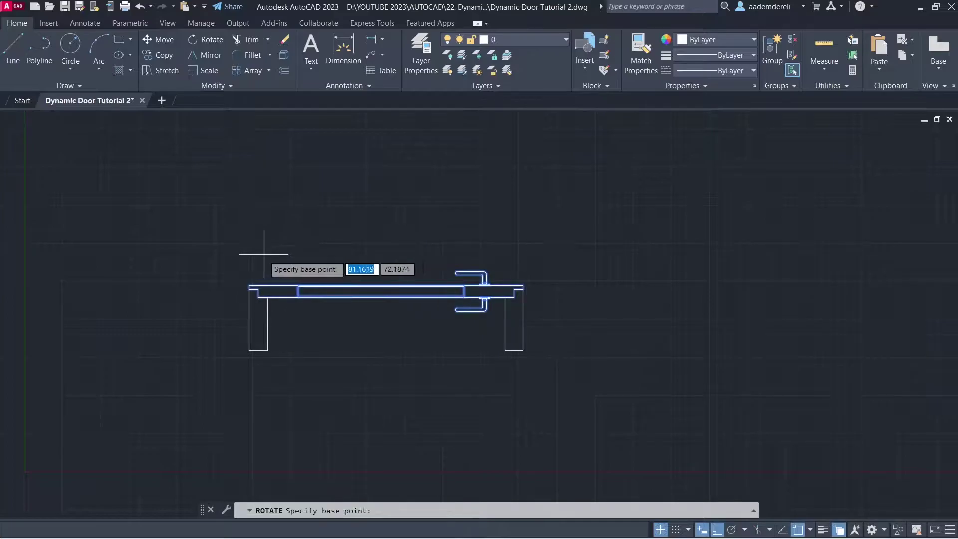
left_click(249, 290)
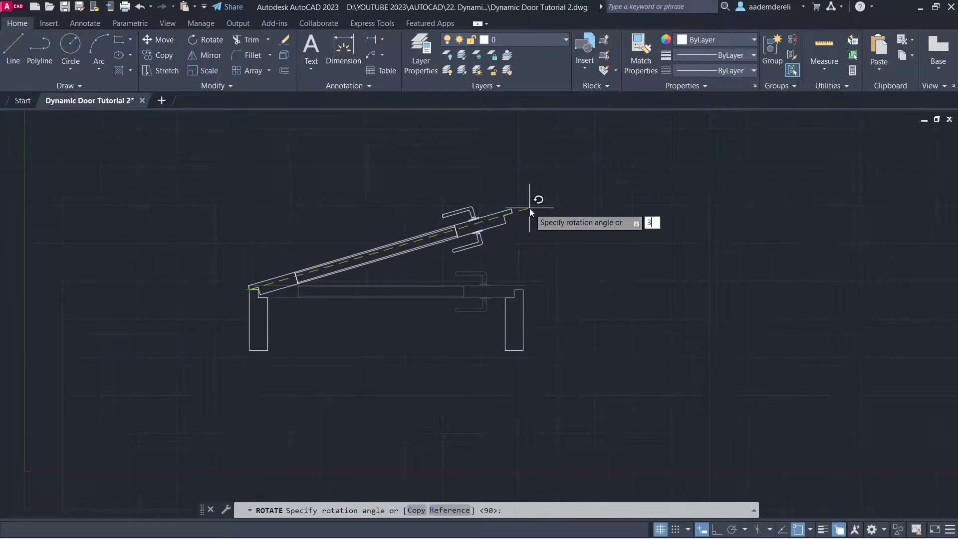
type("30")
key("Return")
Draw an arc centred on the hinge from the opposite jamb corner to the leaf tip.
type("ar")
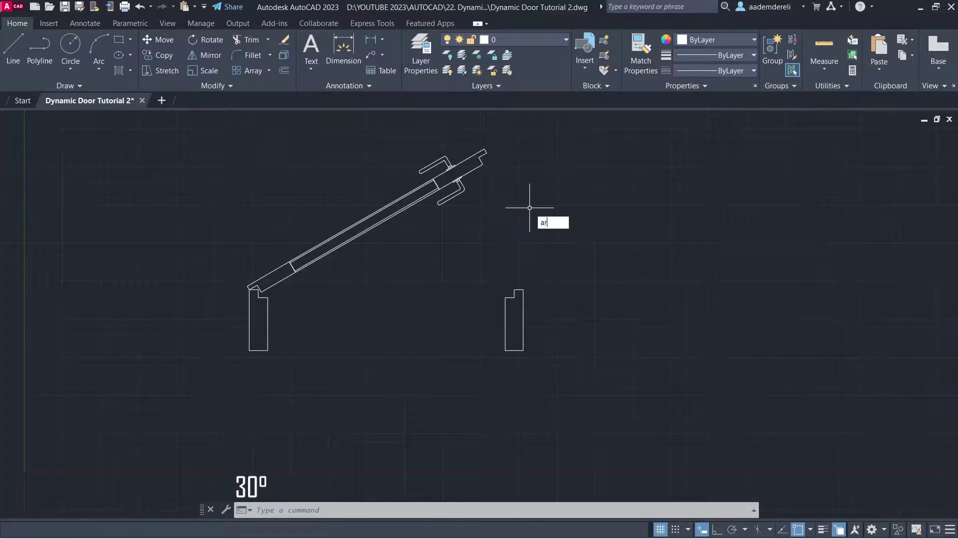
type("c")
key("Return")
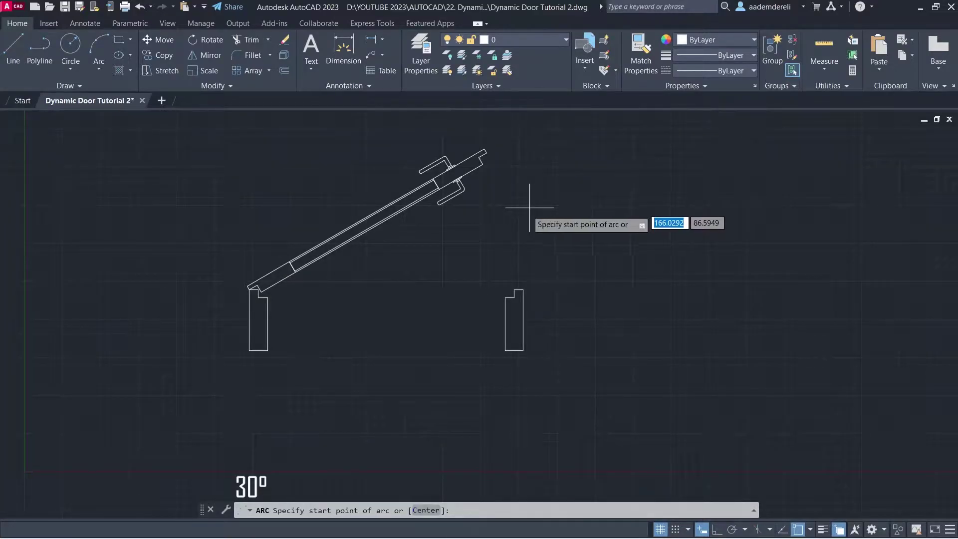
left_click(425, 510)
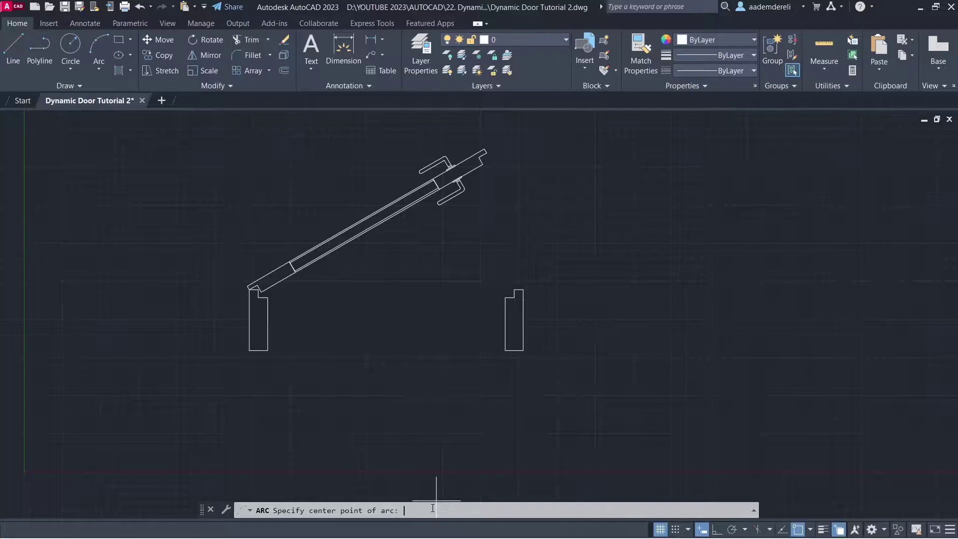
left_click(249, 288)
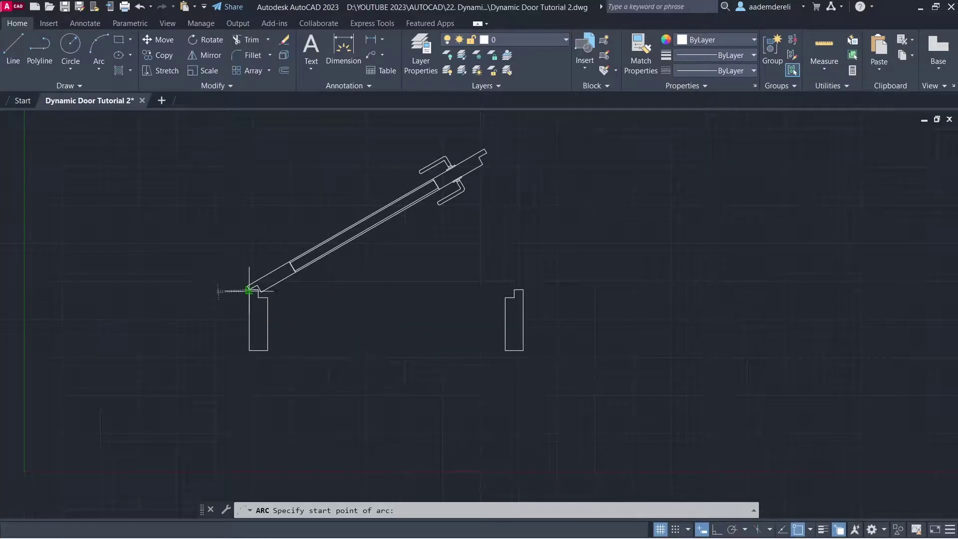
left_click(521, 289)
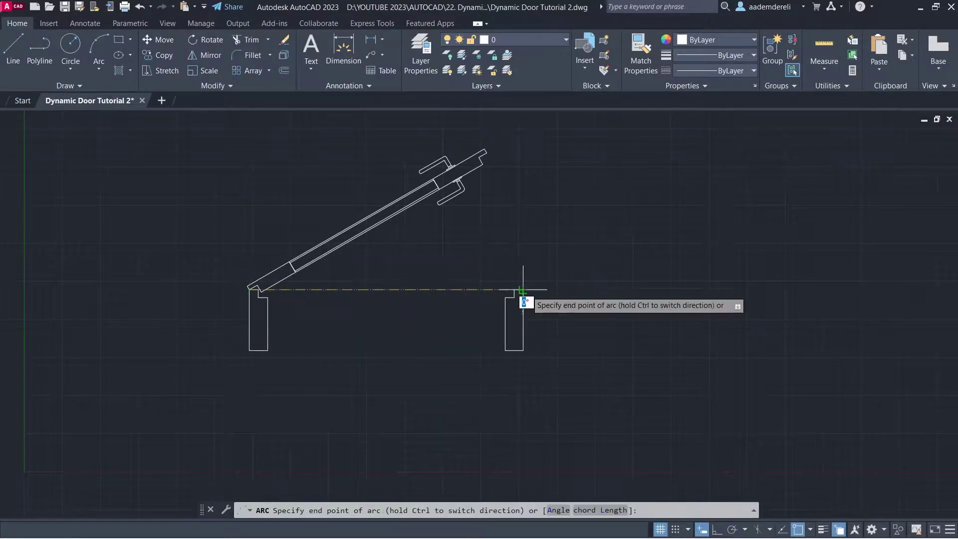
left_click(484, 148)
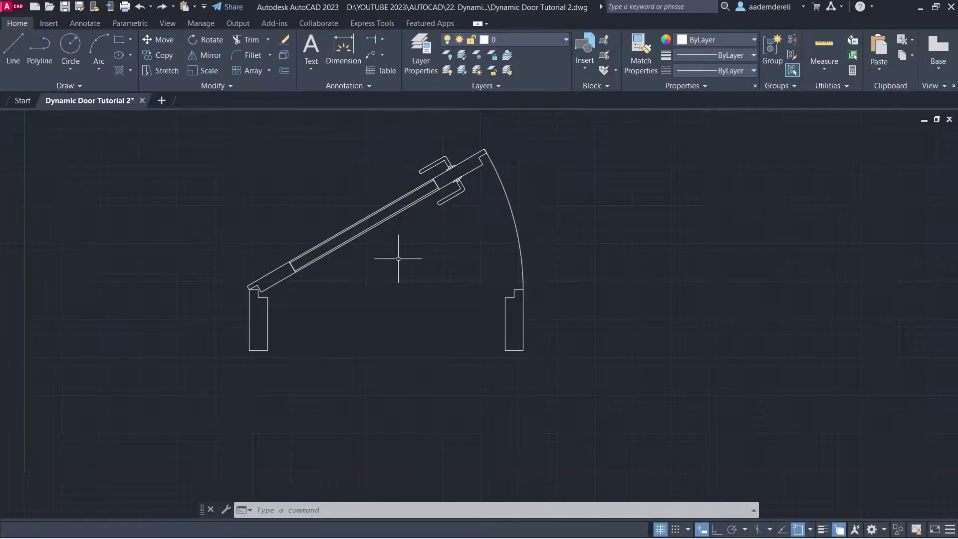
middle_click_drag(398, 258, 379, 393)
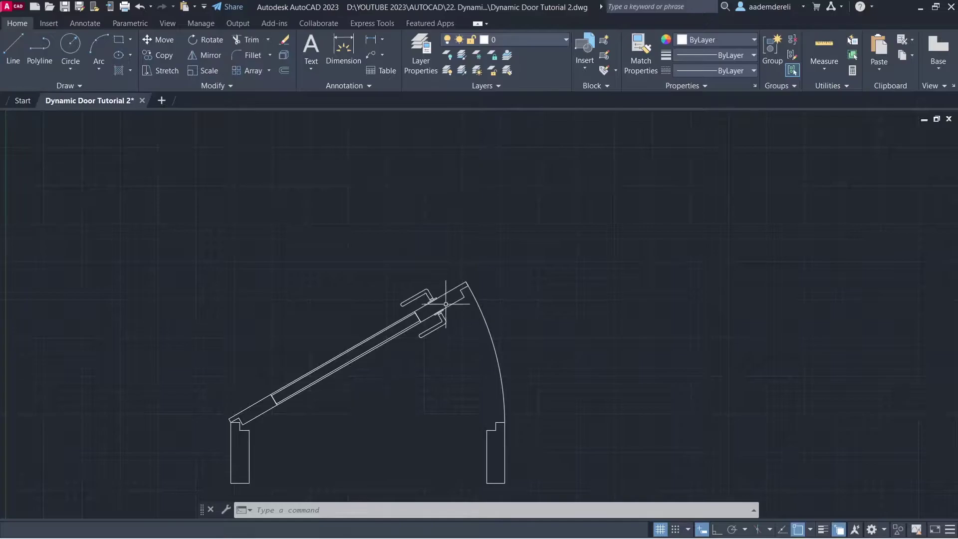
Rotate a copy of the leaf and arc 30 degrees about the hinge to 60°.
left_click(466, 265)
left_click(420, 322)
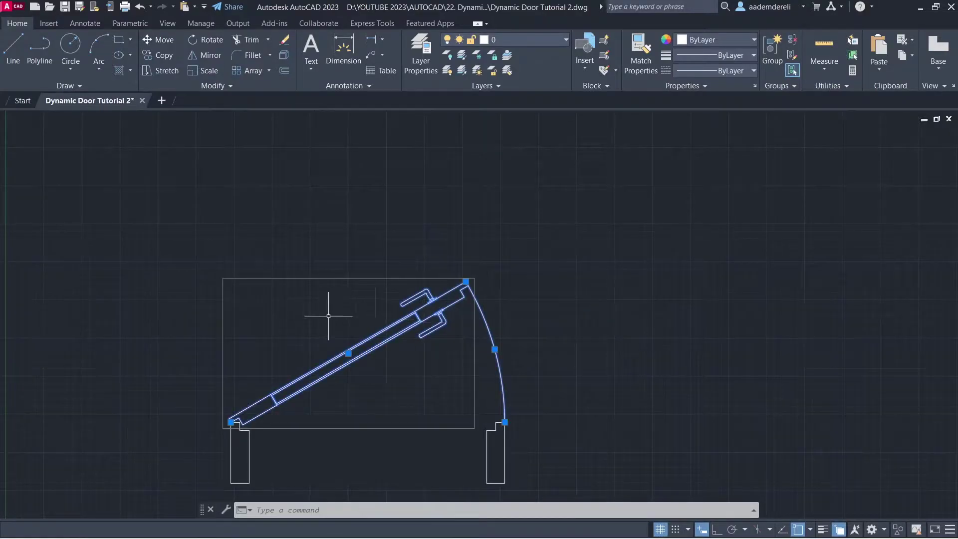
type("ro")
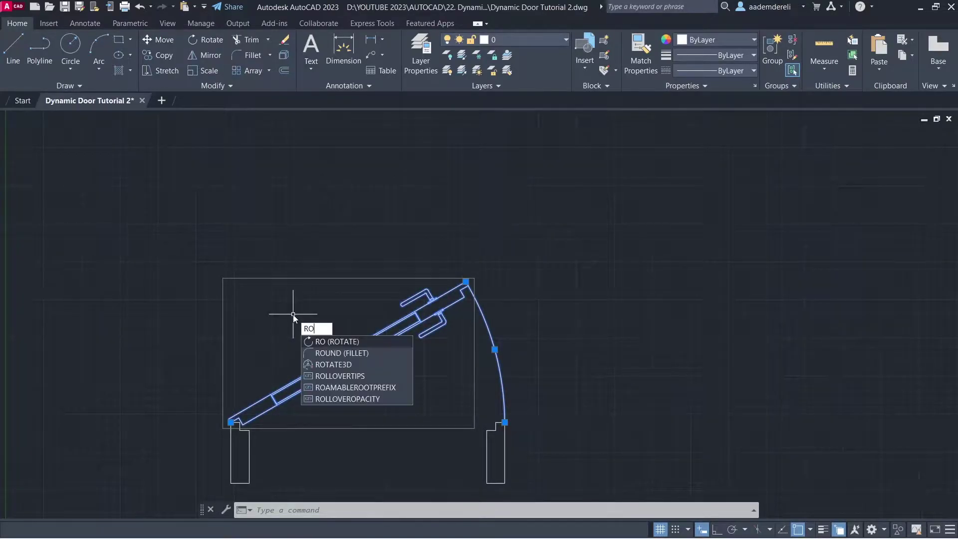
key("Return")
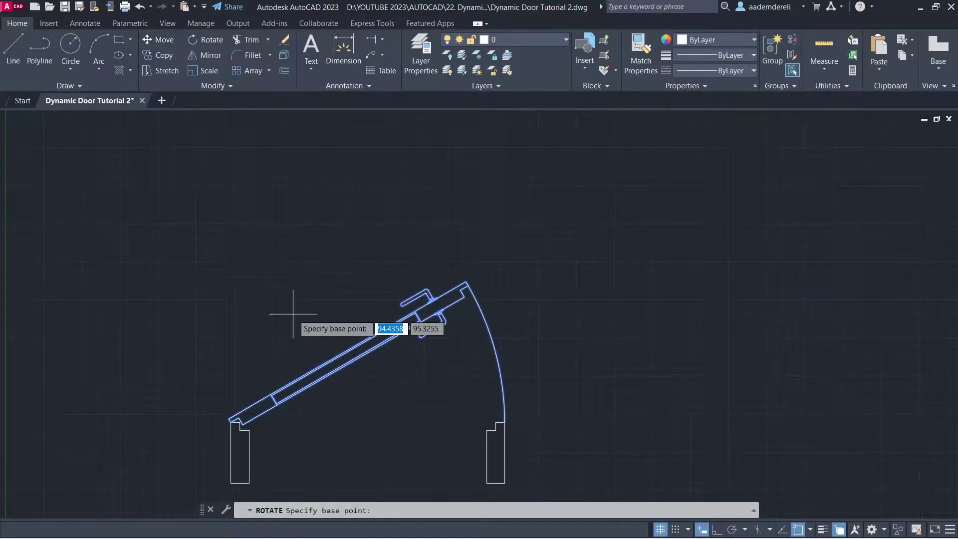
left_click(230, 423)
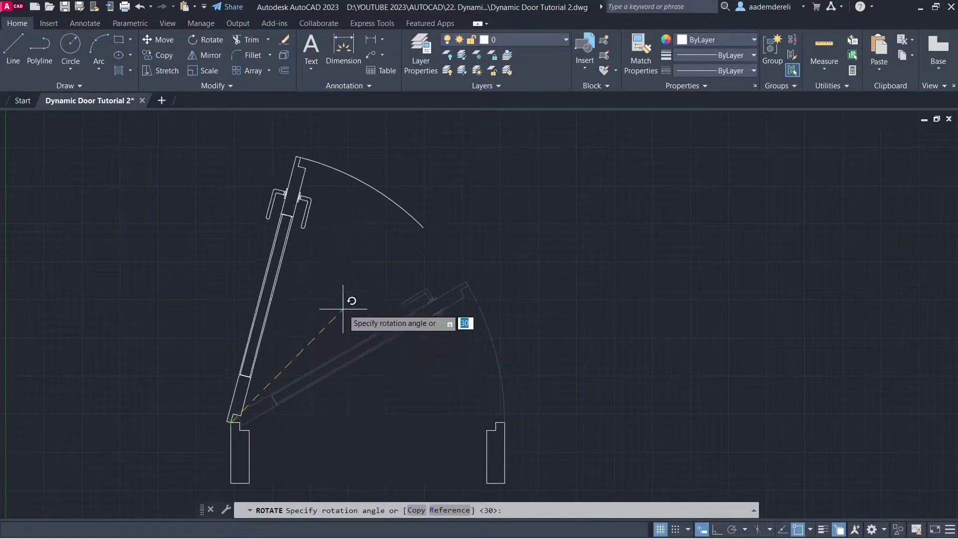
left_click(418, 510)
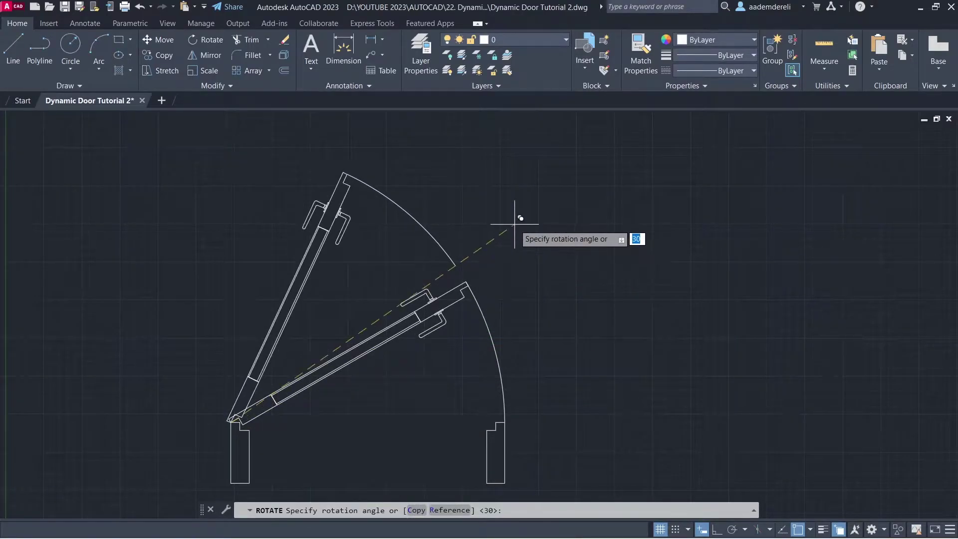
type("30")
key("Return")
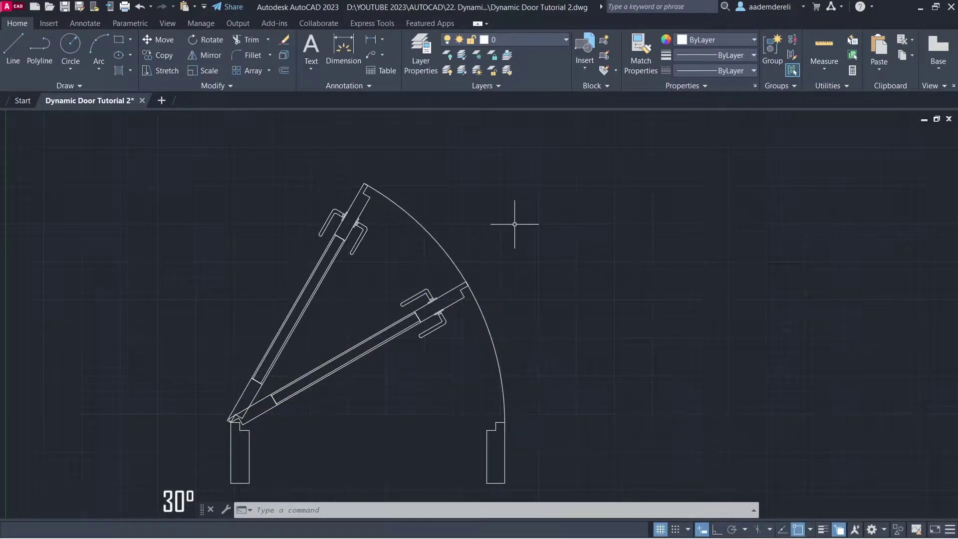
Rotate a copy of the 60° leaf and arc a further 30 degrees to 90°.
left_click(417, 181)
left_click(299, 238)
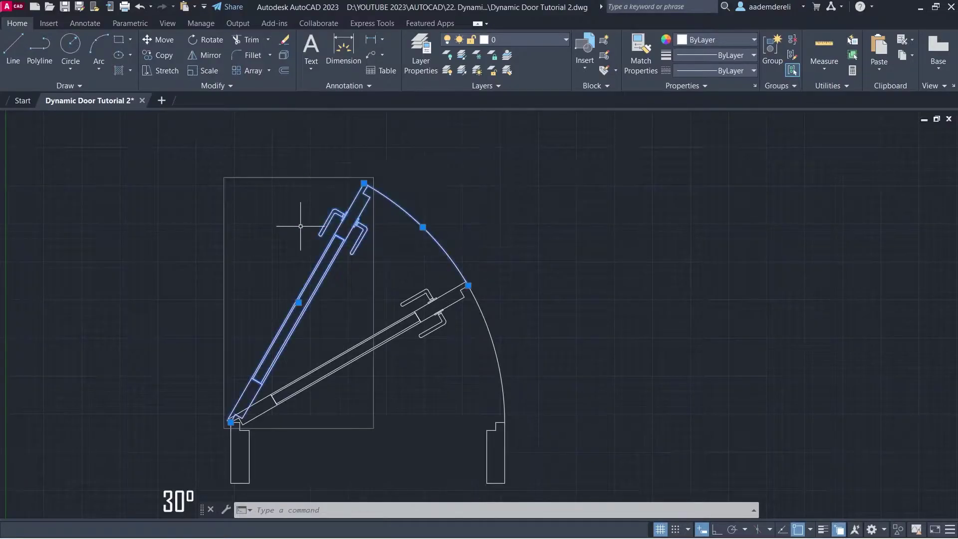
key("Return")
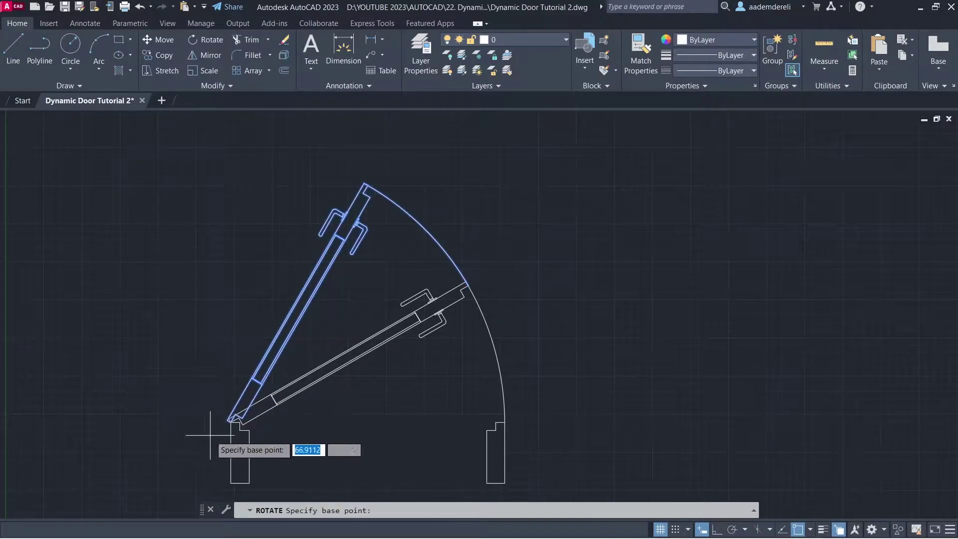
left_click(231, 422)
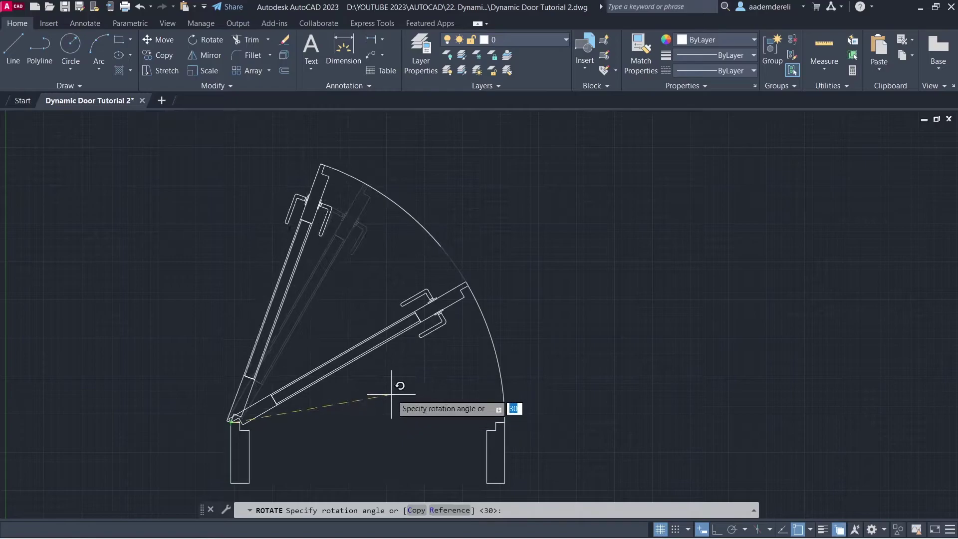
left_click(417, 510)
type("3")
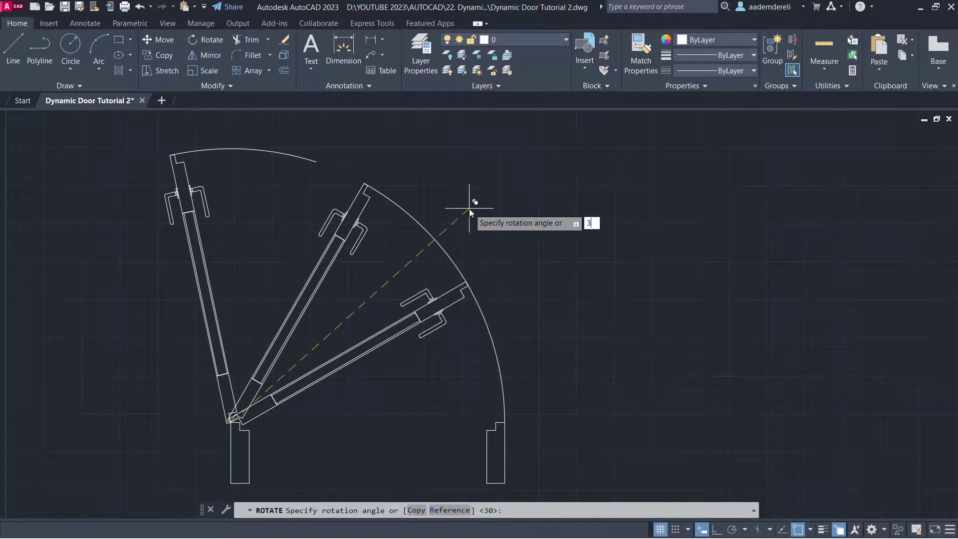
type("0")
key("Return")
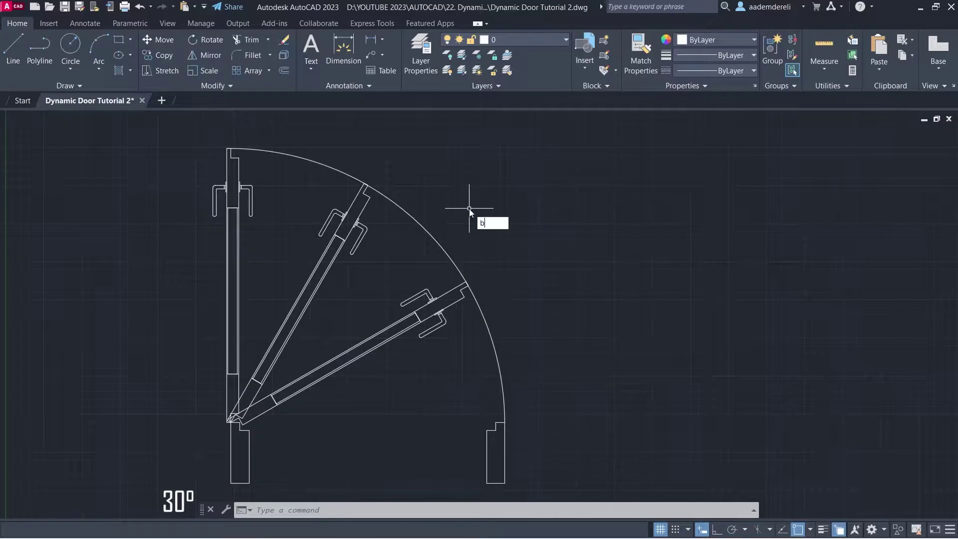
key("Return")
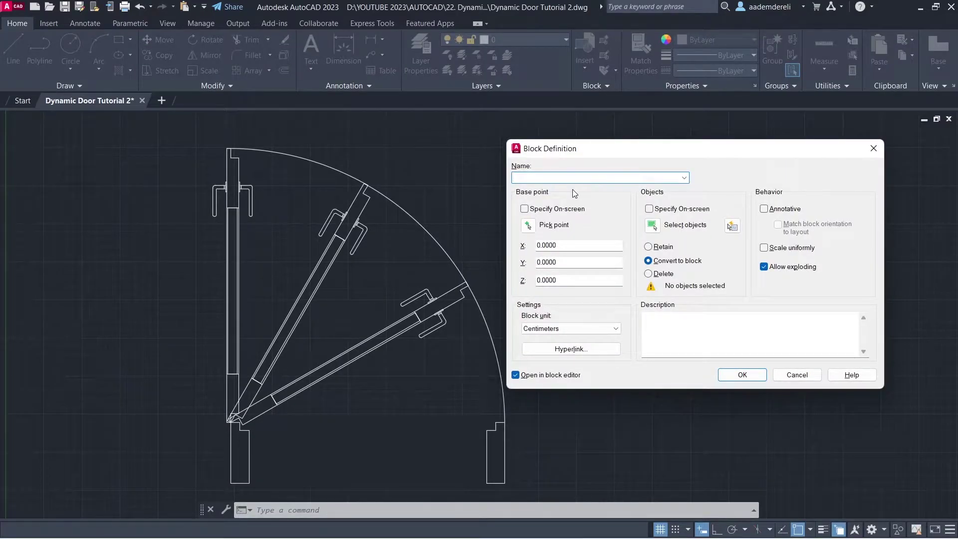
Define block Dynamic_Door_Tutorial_3 from all 36 door objects, based at the bottom-left corner.
type("Dynamic_Door_Tutorial_3")
left_click(650, 226)
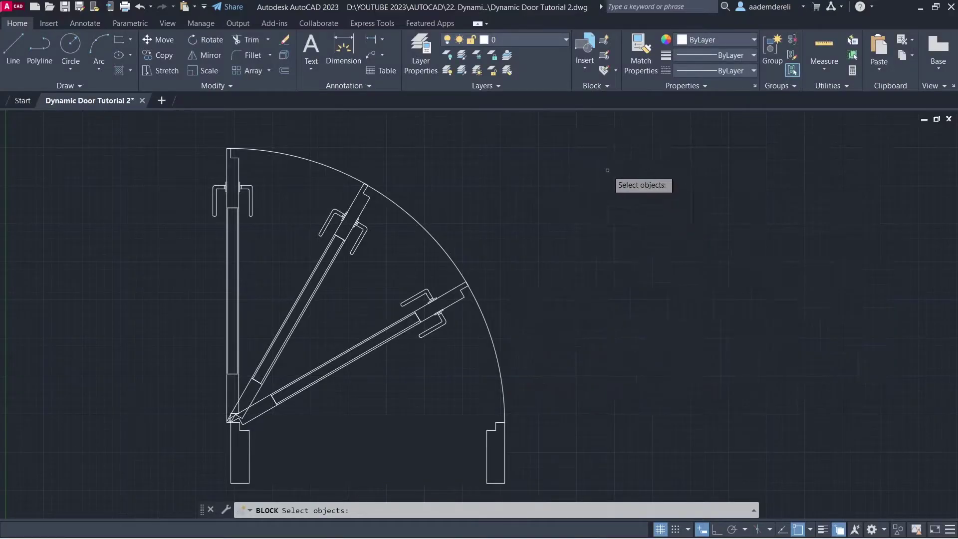
left_click(607, 170)
left_click(203, 446)
key("Return")
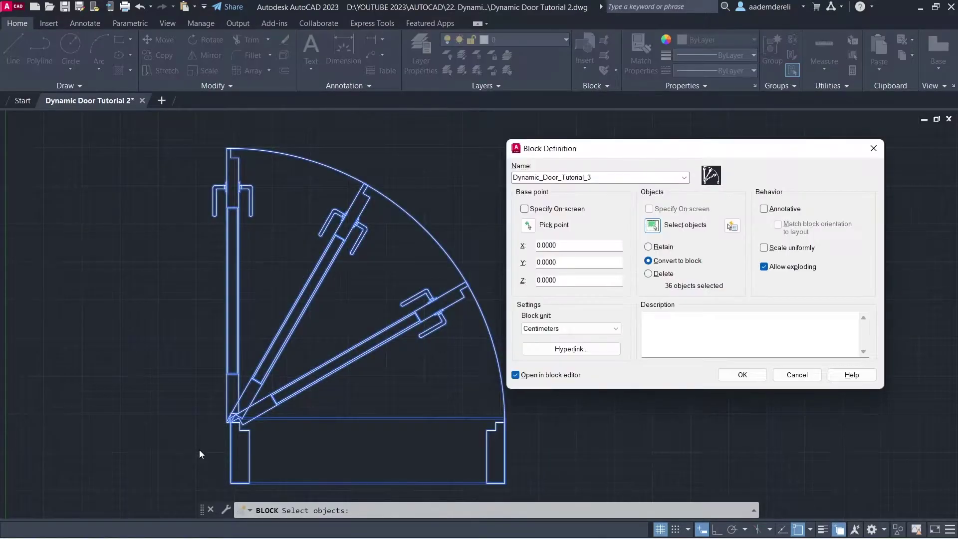
left_click(526, 226)
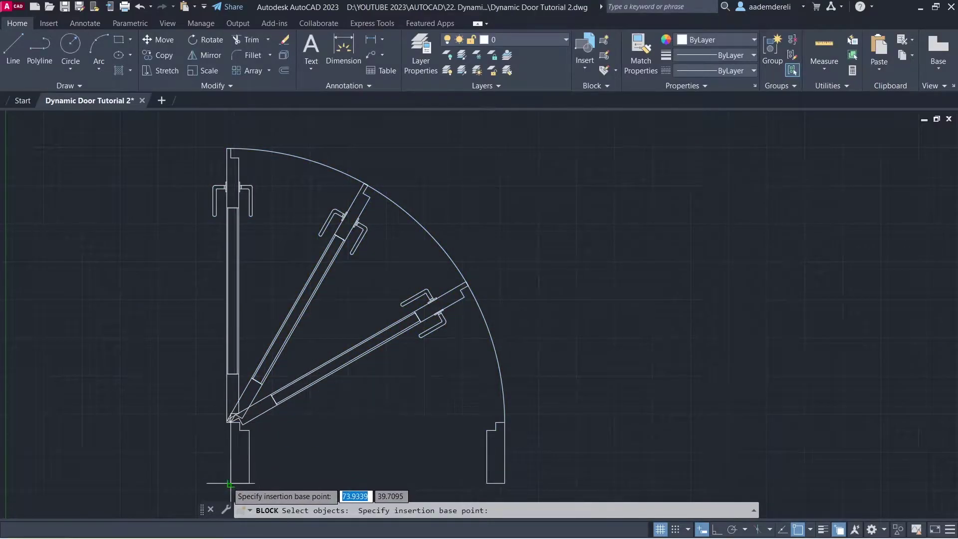
left_click(229, 483)
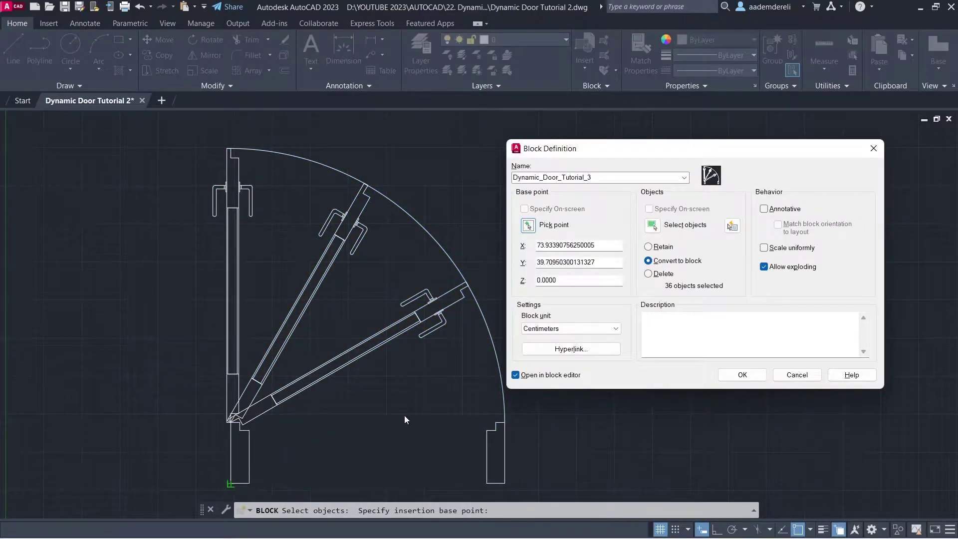
left_click(724, 381)
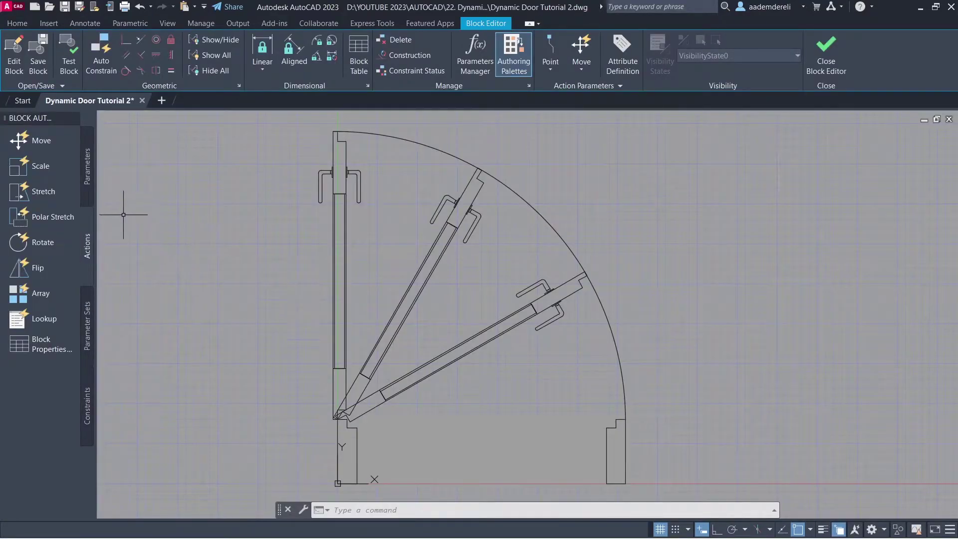
Add a base point at the bottom-left corner and an alignment along the bottom edge.
left_click(89, 196)
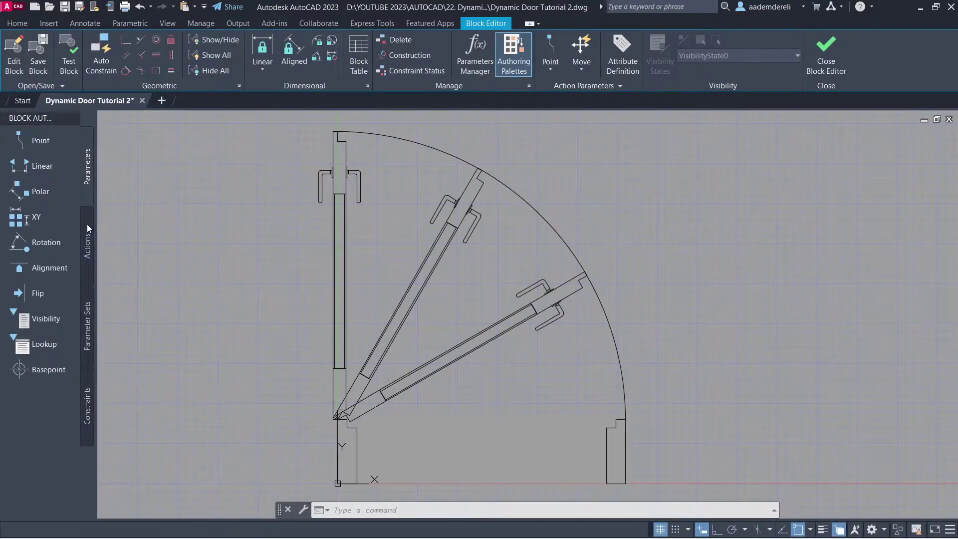
left_click(75, 367)
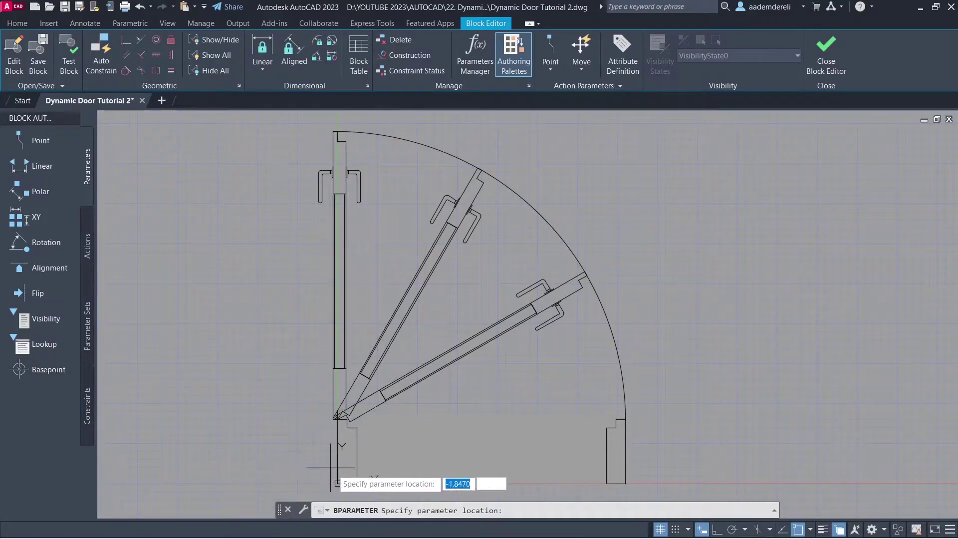
left_click(338, 484)
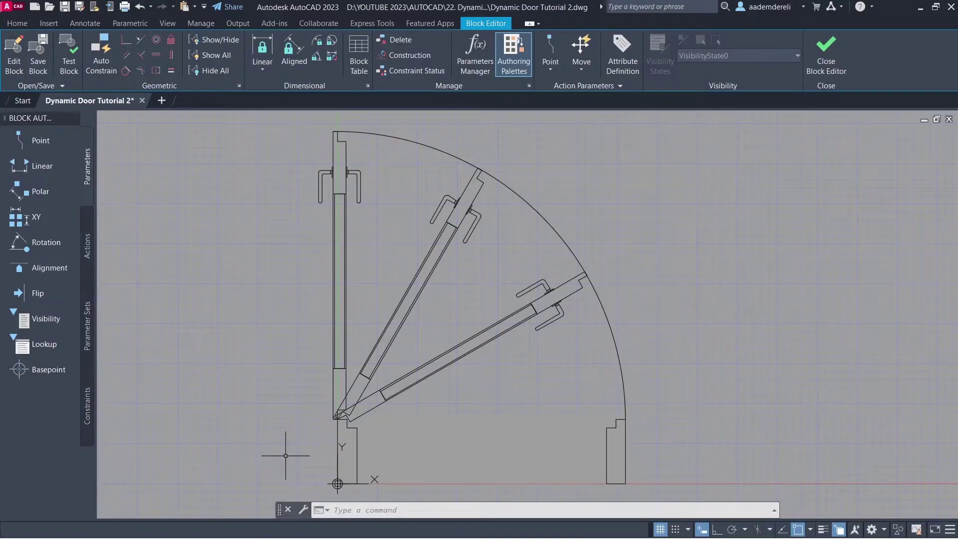
left_click(73, 267)
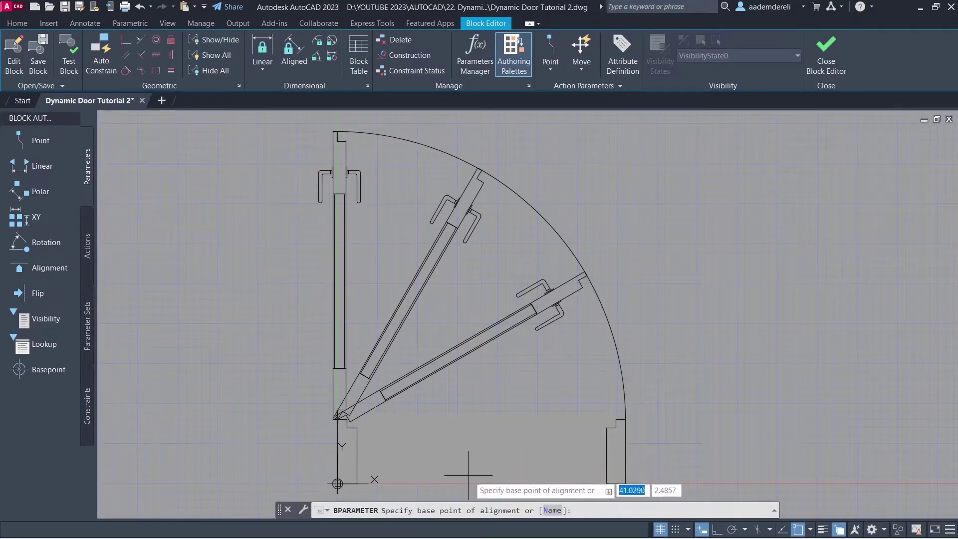
left_click(481, 483)
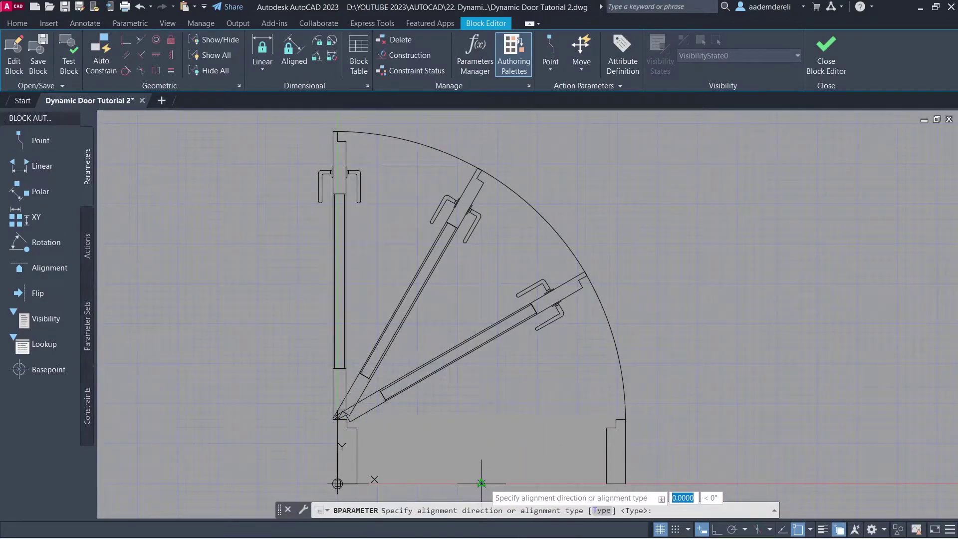
left_click(439, 474)
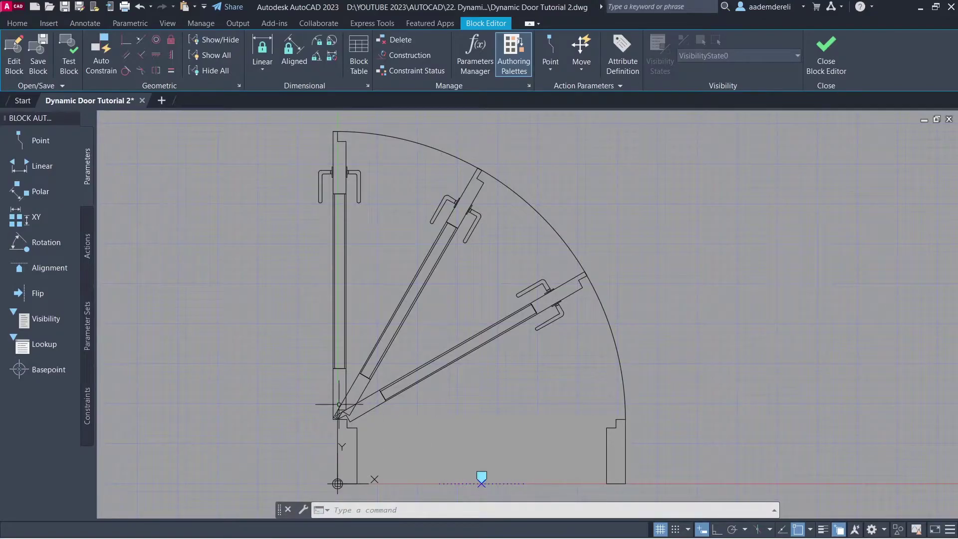
Add linear parameter Distance1 spanning the hinge to the opposite jamb.
left_click(64, 166)
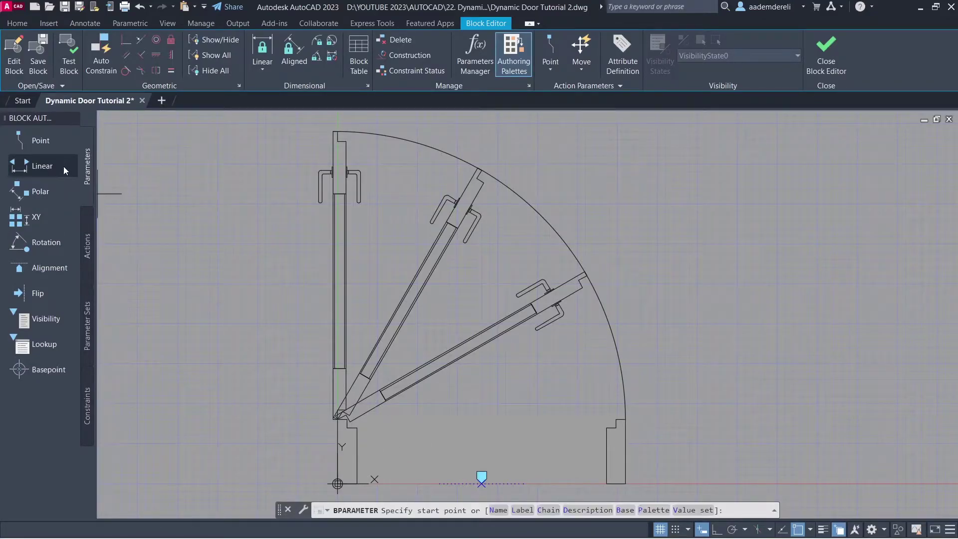
left_click(337, 419)
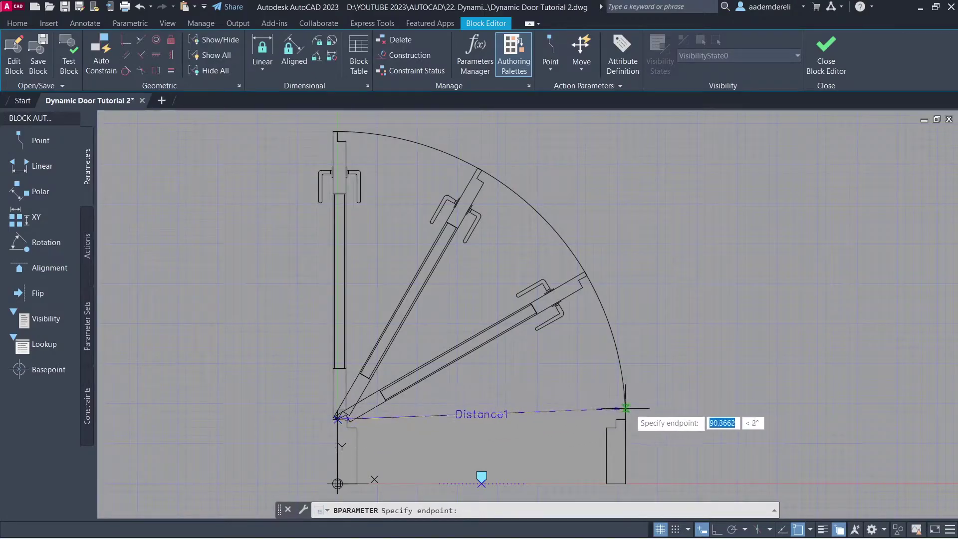
left_click(625, 419)
left_click(625, 419)
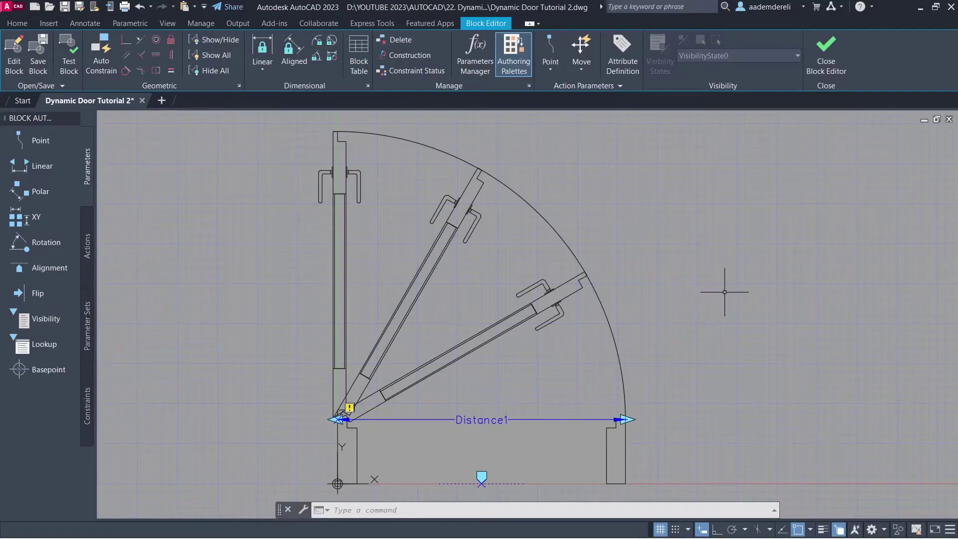
type("p")
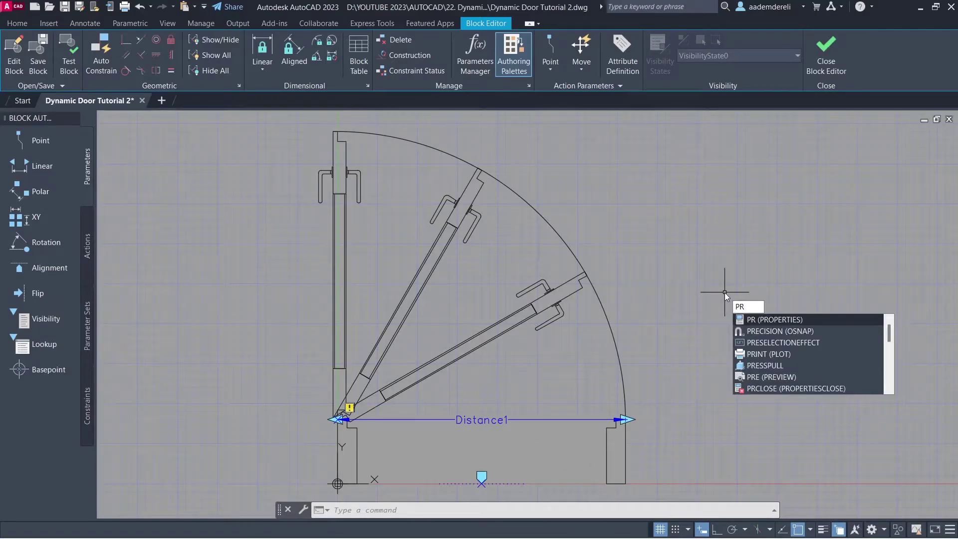
Rename the Distance1 parameter to Width in Properties.
key("Return")
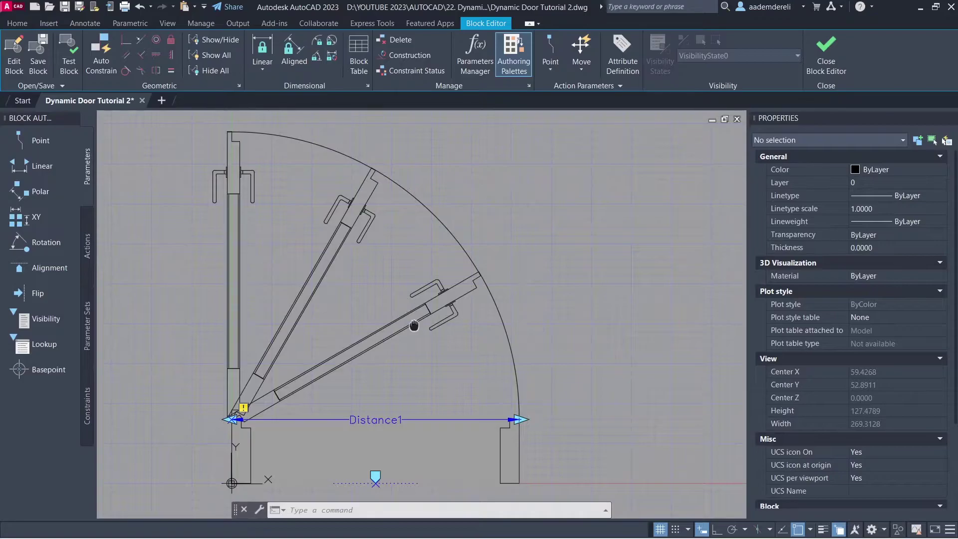
middle_click_drag(413, 326, 476, 316)
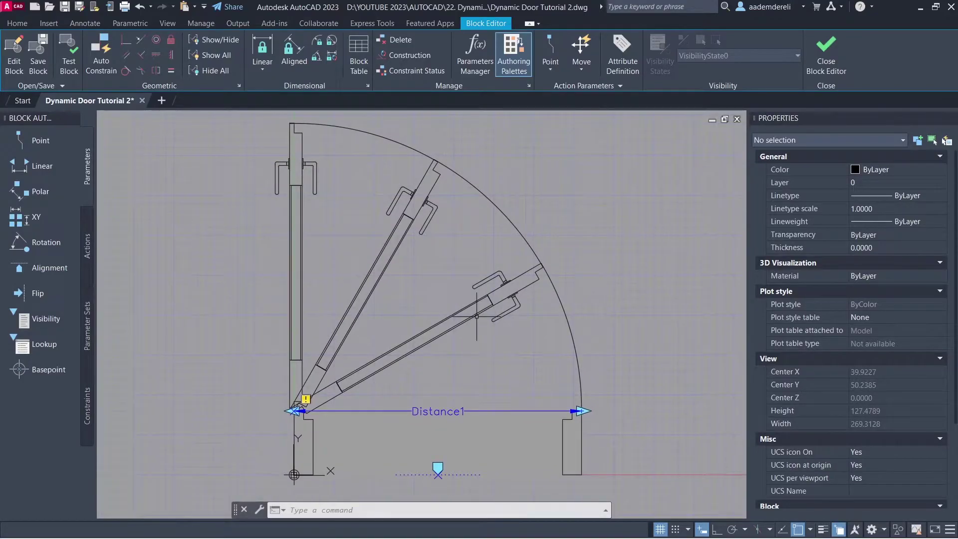
left_click(453, 411)
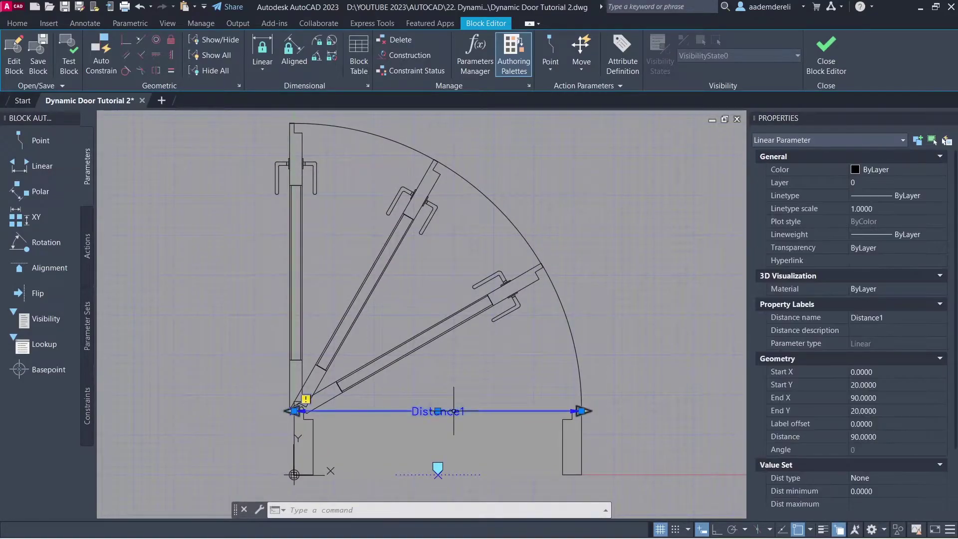
left_click(892, 317)
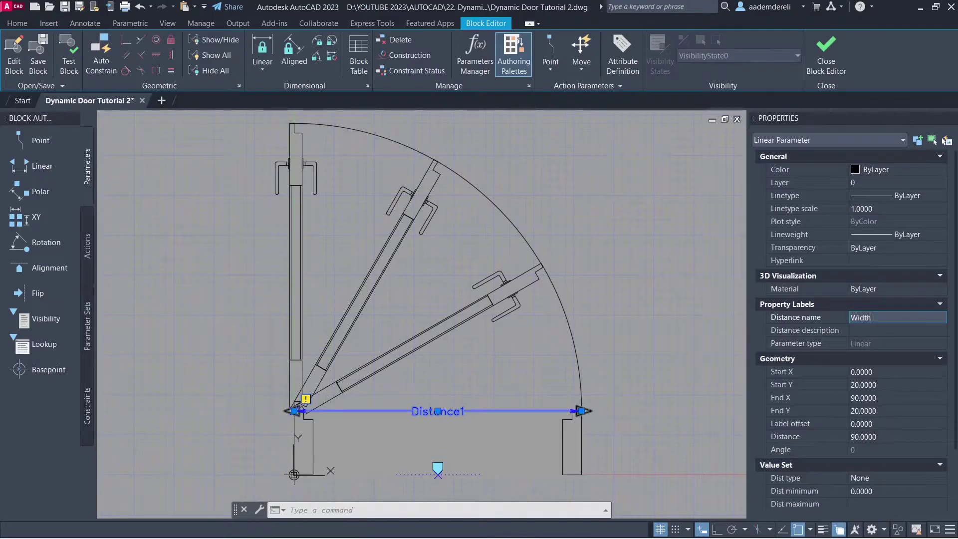
type("Width")
key("Return")
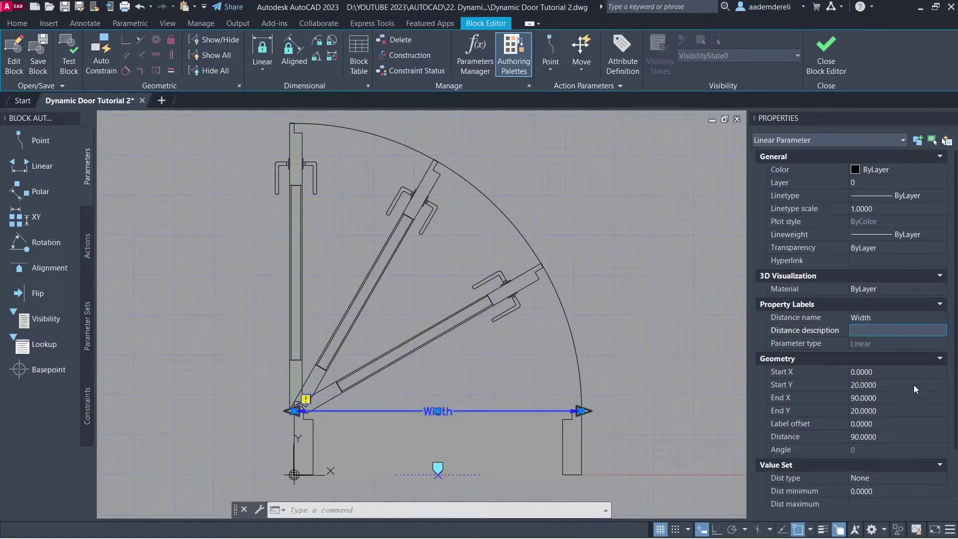
Make Width change in increments of 5, from minimum 70 to maximum 110.
left_click(898, 480)
left_click(897, 480)
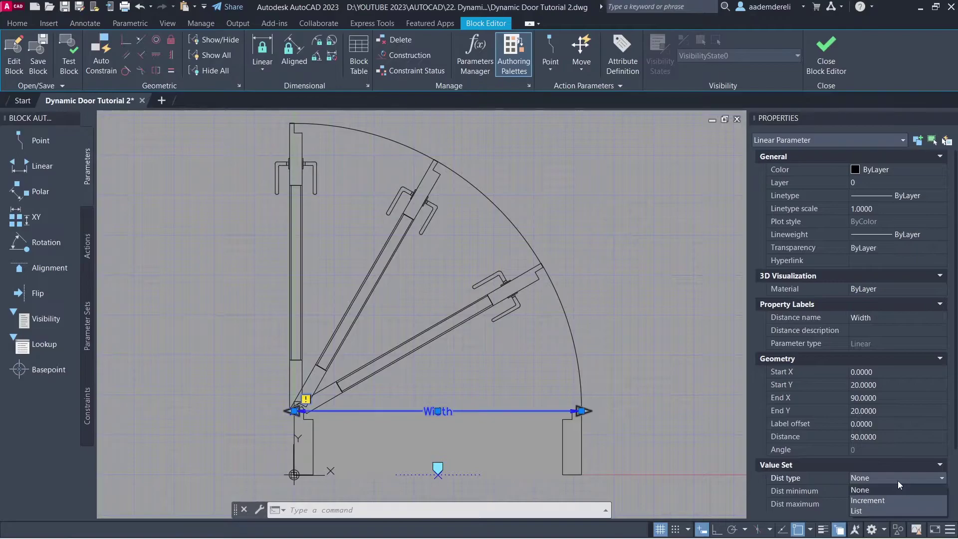
left_click(898, 498)
scroll(898, 491, "down", 3)
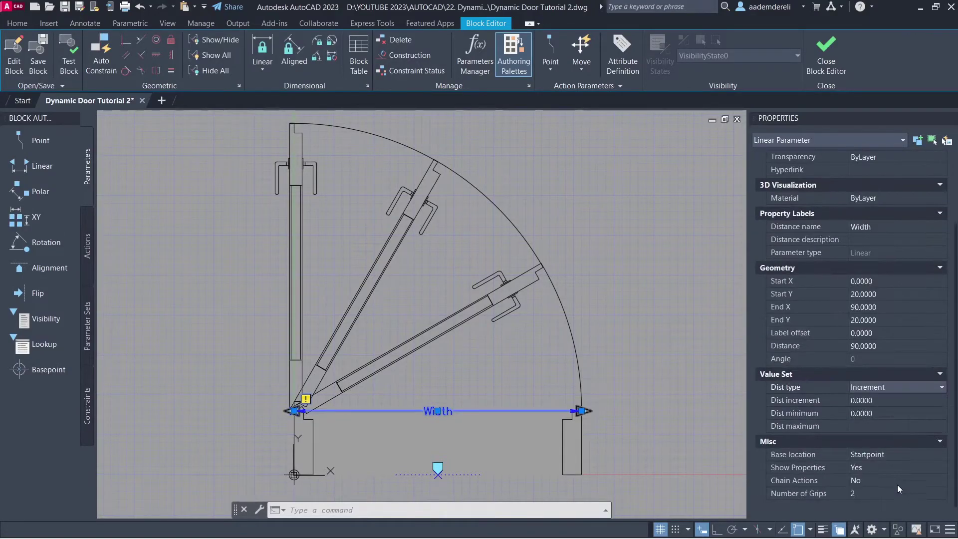
left_click(882, 400)
type("5")
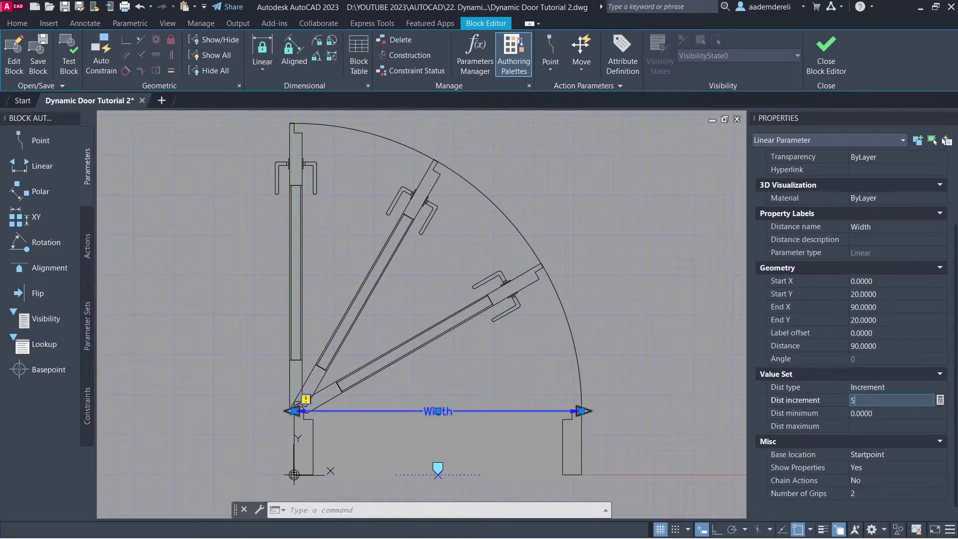
key("Tab")
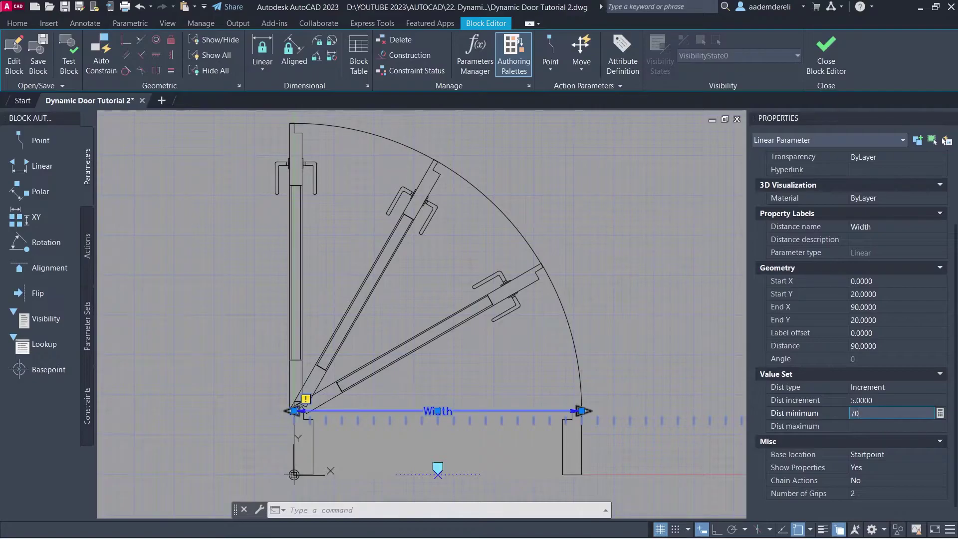
key("Tab")
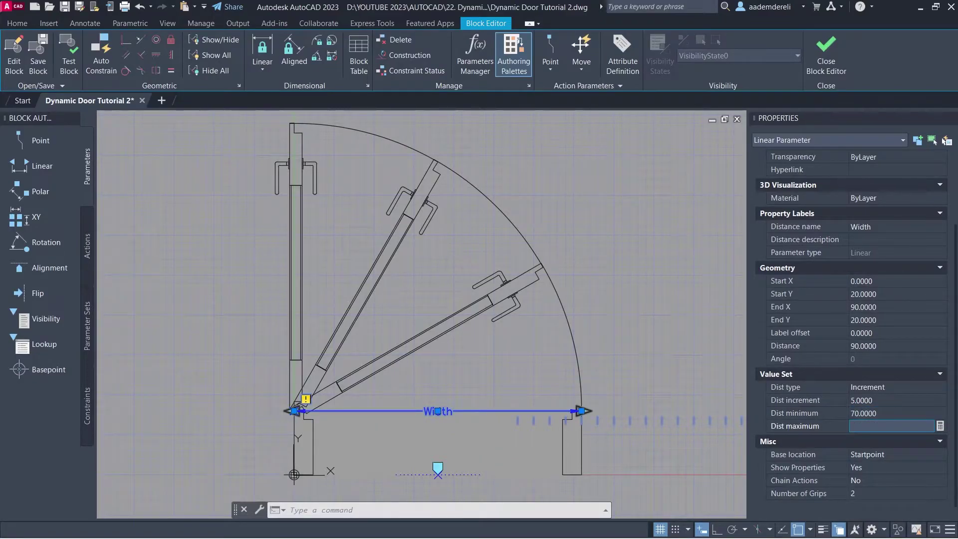
type("110")
key("Return")
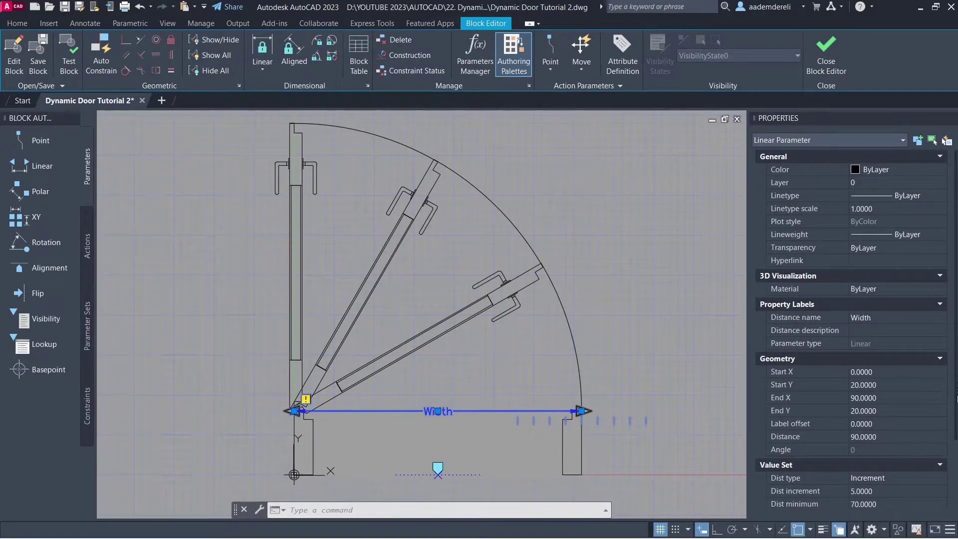
Limit the Width parameter to a single grip.
left_click_drag(956, 399, 956, 478)
left_click(886, 495)
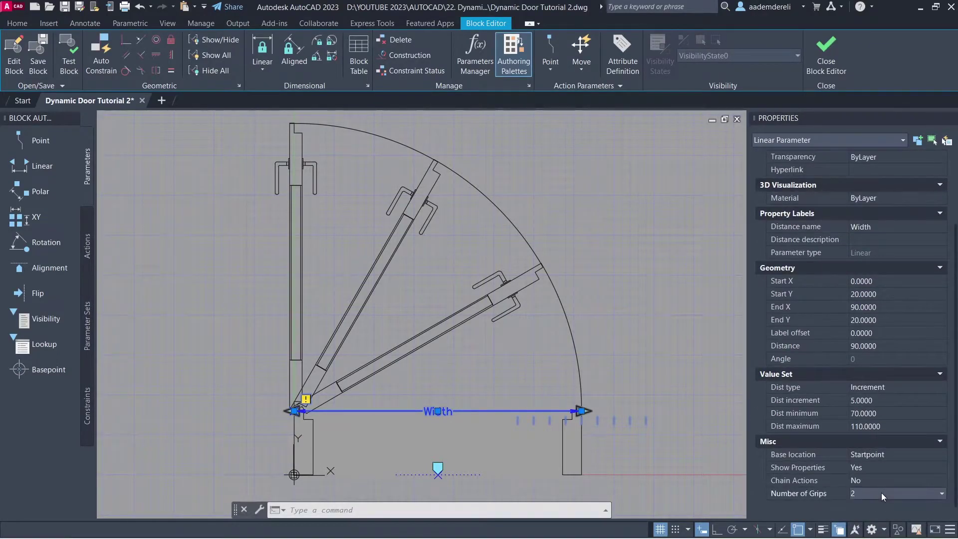
left_click(882, 494)
left_click(872, 517)
key("Escape")
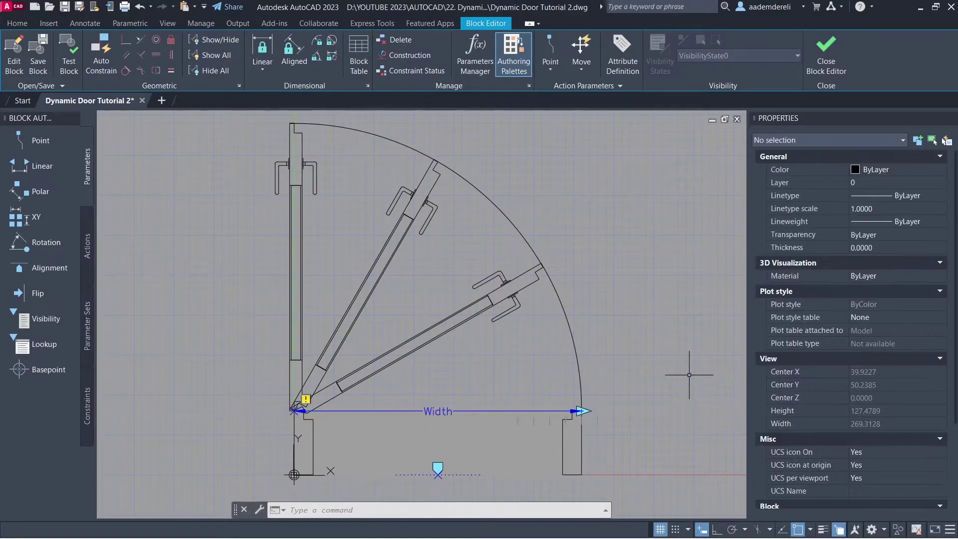
Add a stretch action on the Width's right endpoint that frames and moves the right jamb lines.
left_click(84, 220)
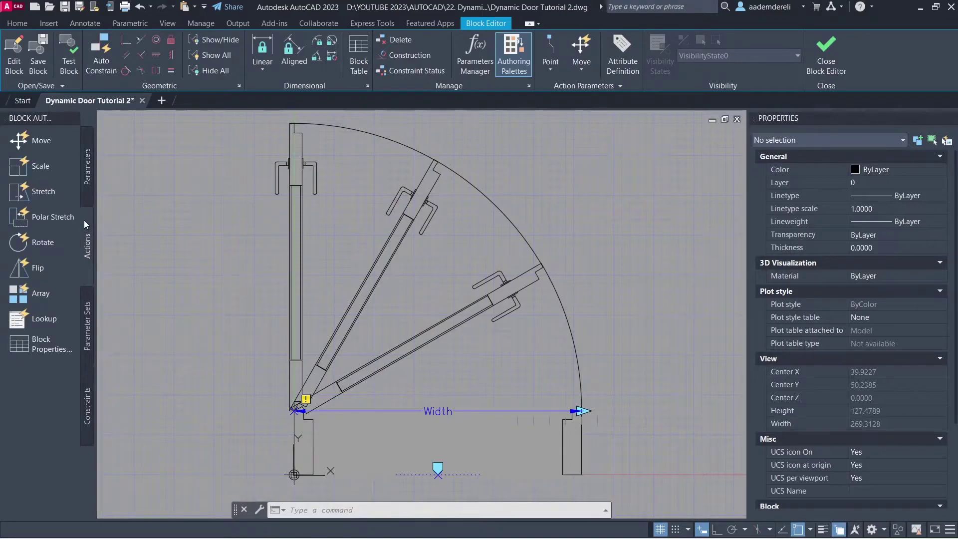
left_click(66, 192)
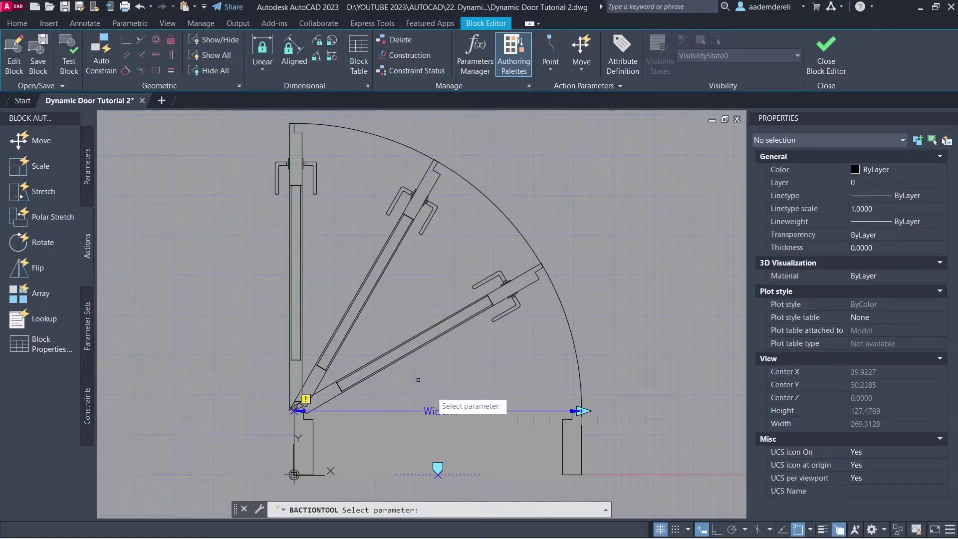
left_click(452, 410)
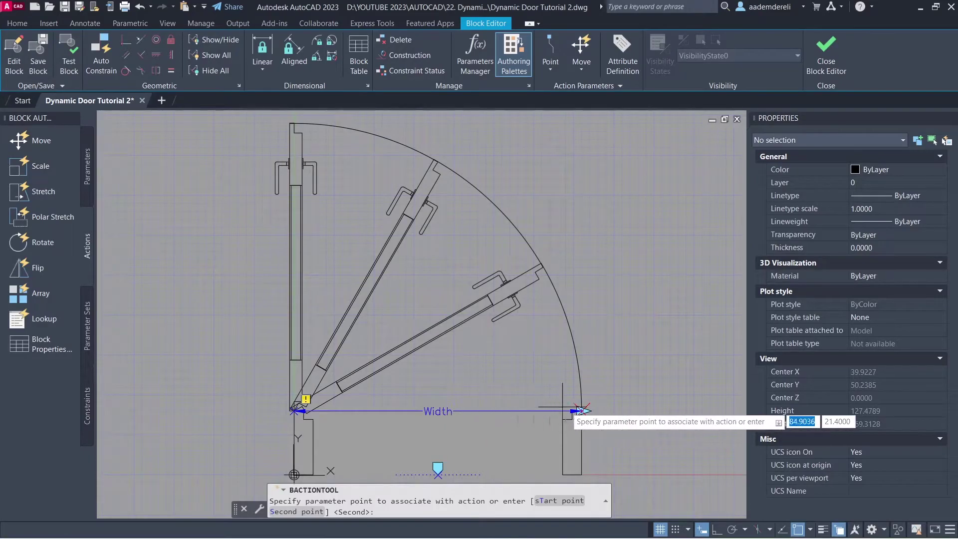
left_click(580, 411)
left_click(623, 385)
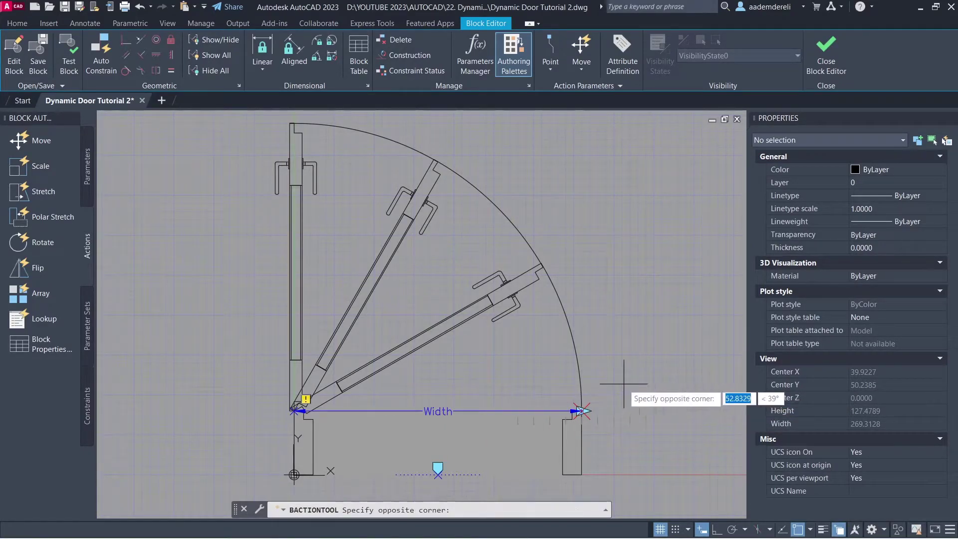
left_click(503, 491)
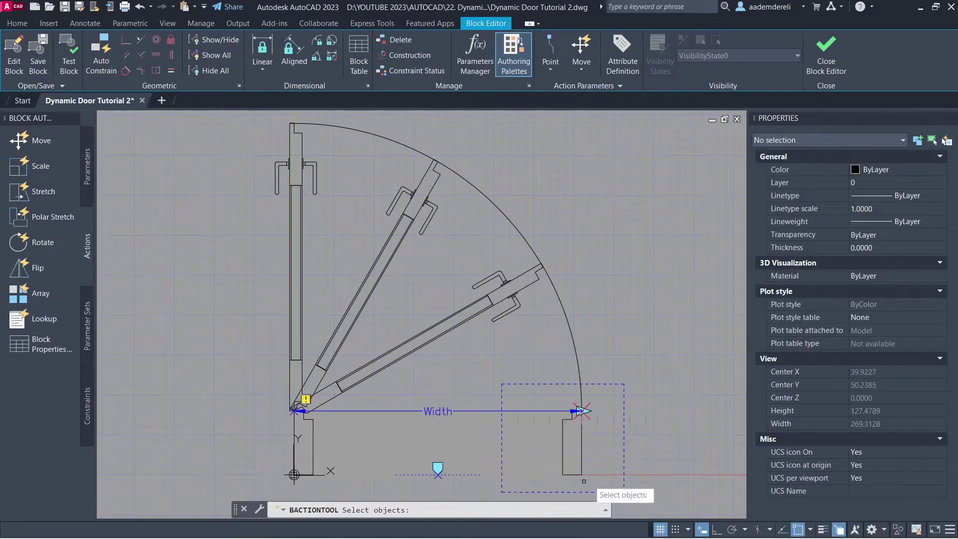
left_click(604, 482)
left_click(520, 393)
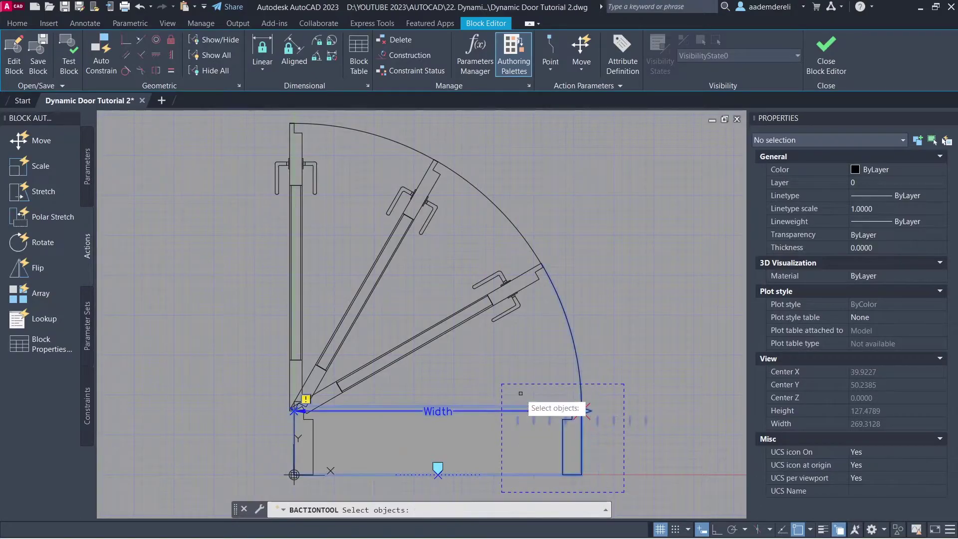
left_click(586, 313)
left_click(565, 329)
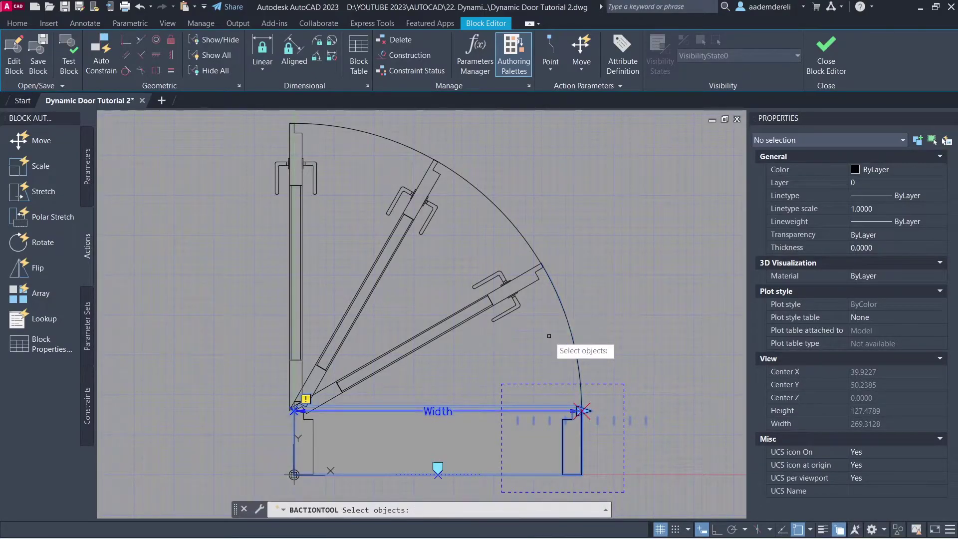
key("Return")
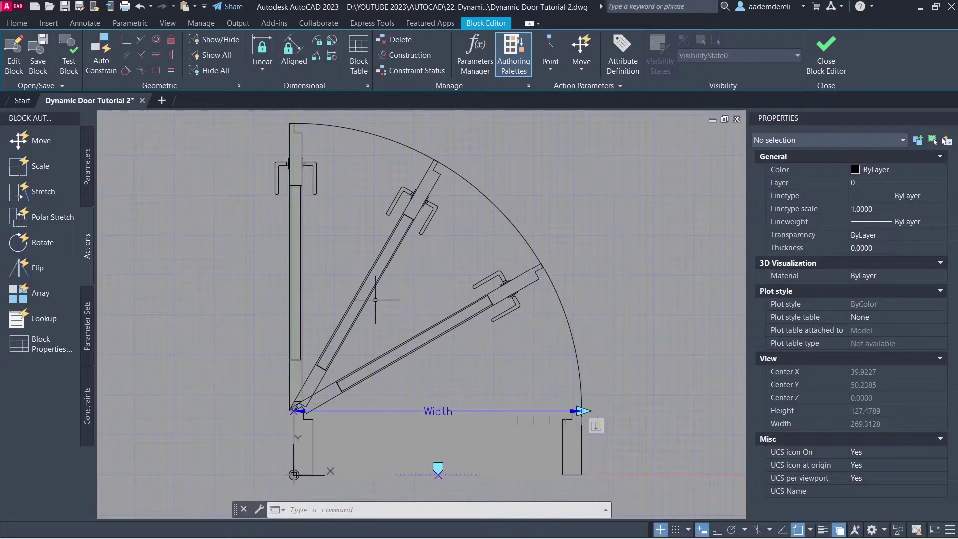
Add a stretch on the Width's right endpoint framing the lower angled leaf and its hinges.
left_click(65, 191)
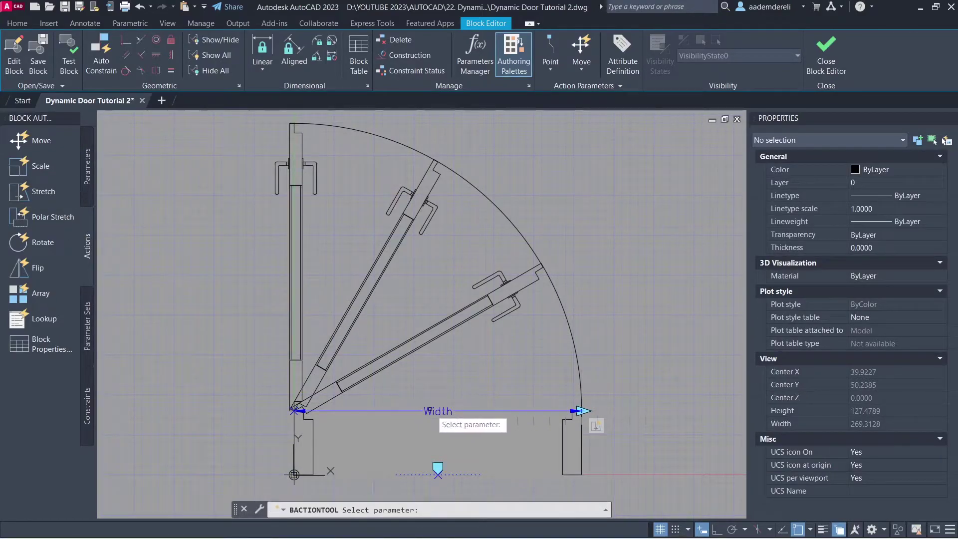
left_click(432, 411)
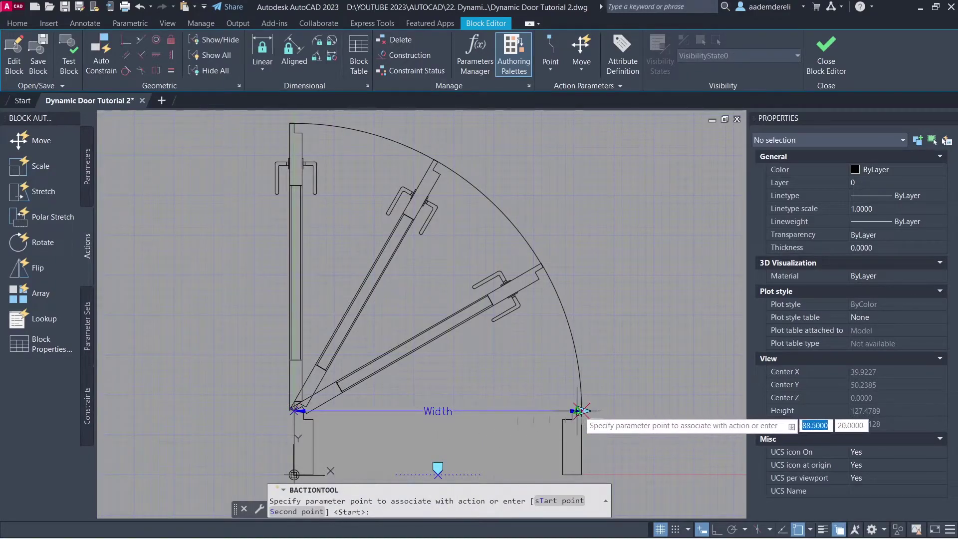
left_click(582, 411)
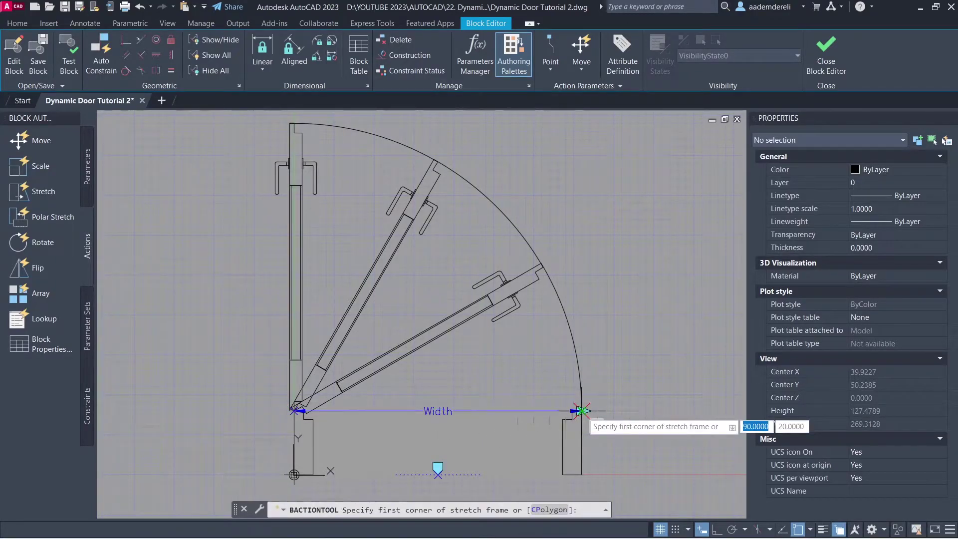
left_click(564, 243)
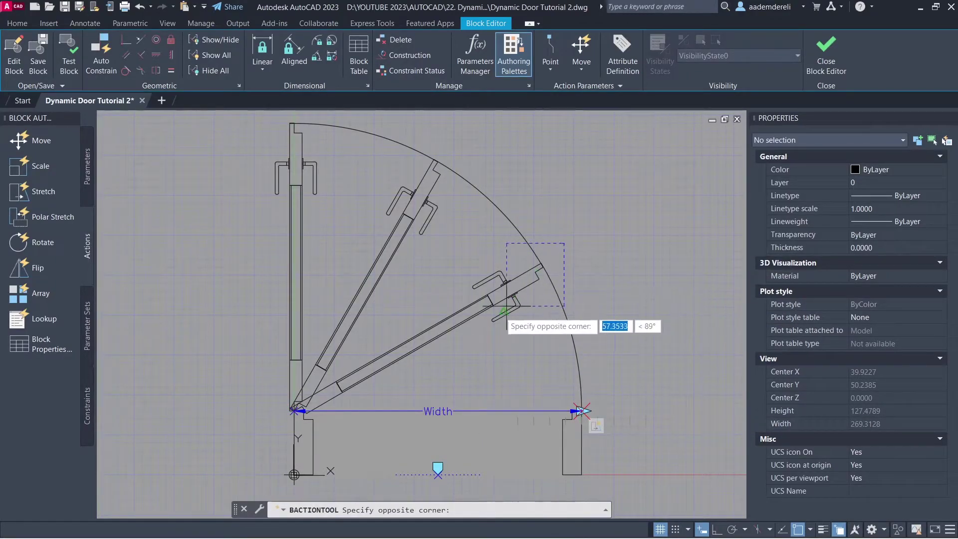
left_click(447, 341)
left_click(518, 322)
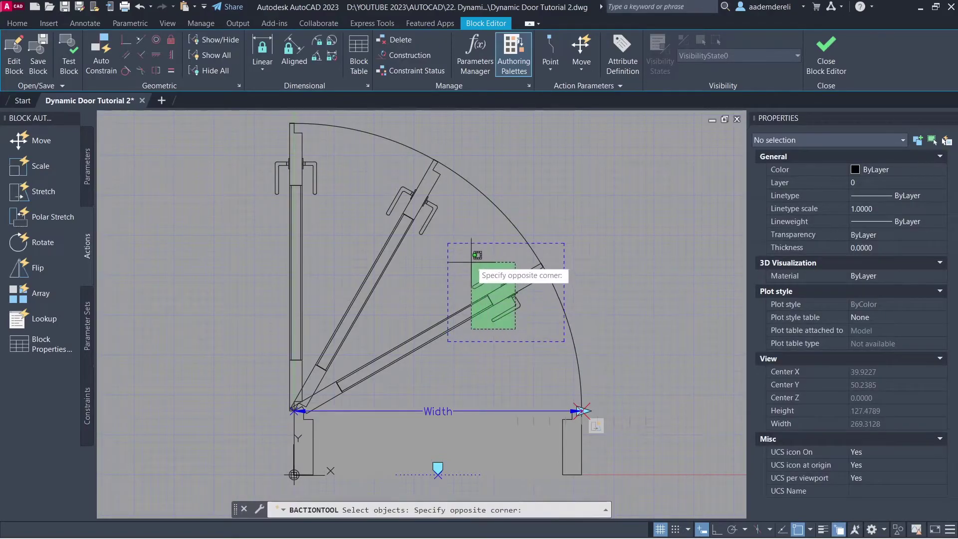
left_click(469, 263)
key("Return")
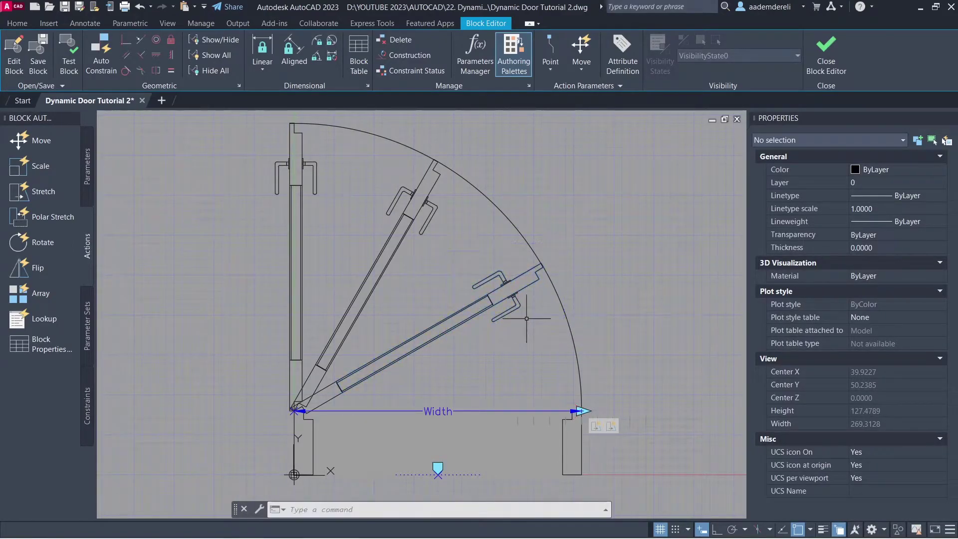
Set the Stretch1 action's angle offset to 30.
left_click(611, 427)
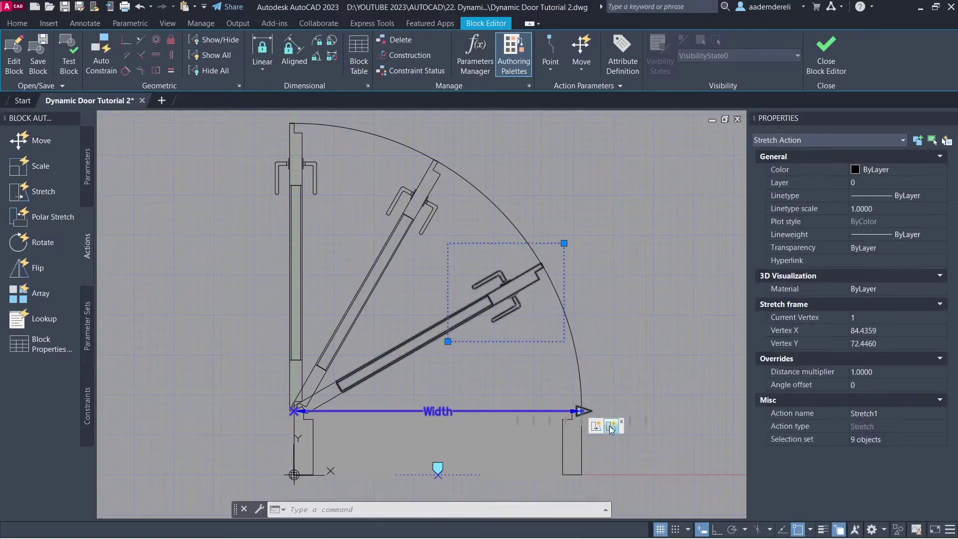
left_click(856, 384)
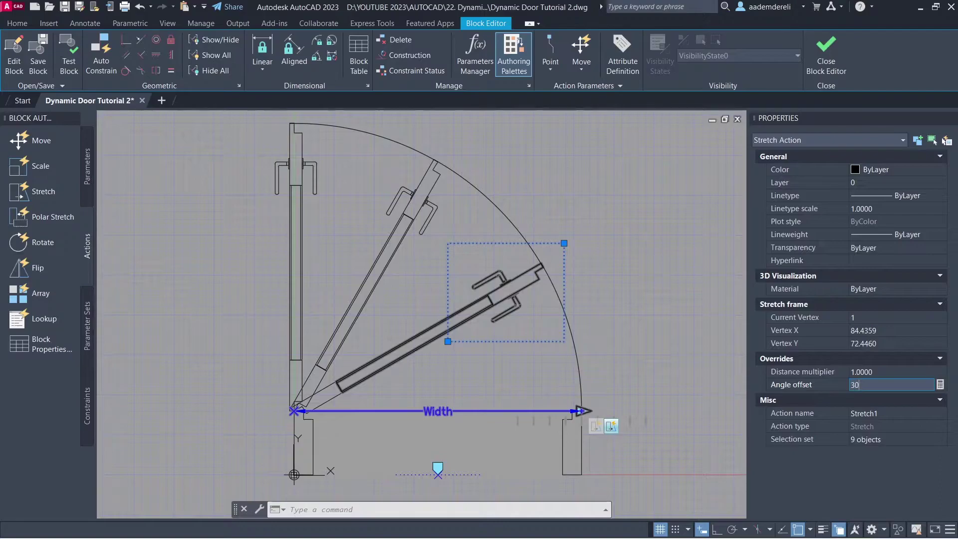
key("Return")
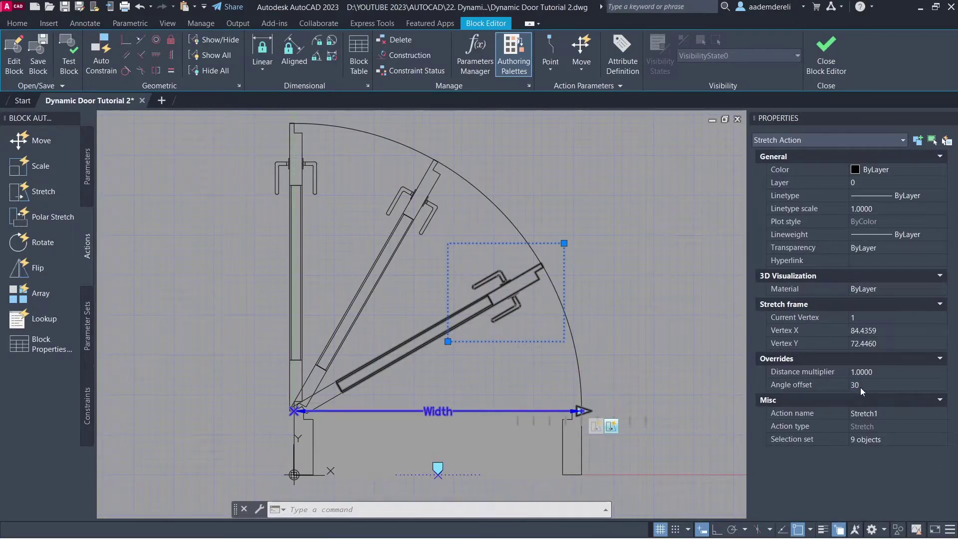
key("Escape")
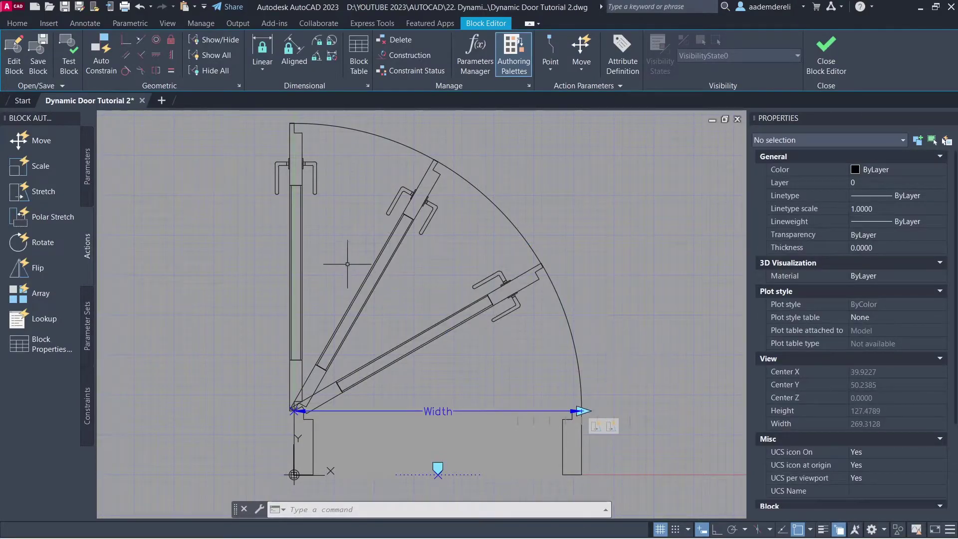
Add a stretch on the Width's right endpoint framing the upper angled leaf and its hinges.
left_click(66, 193)
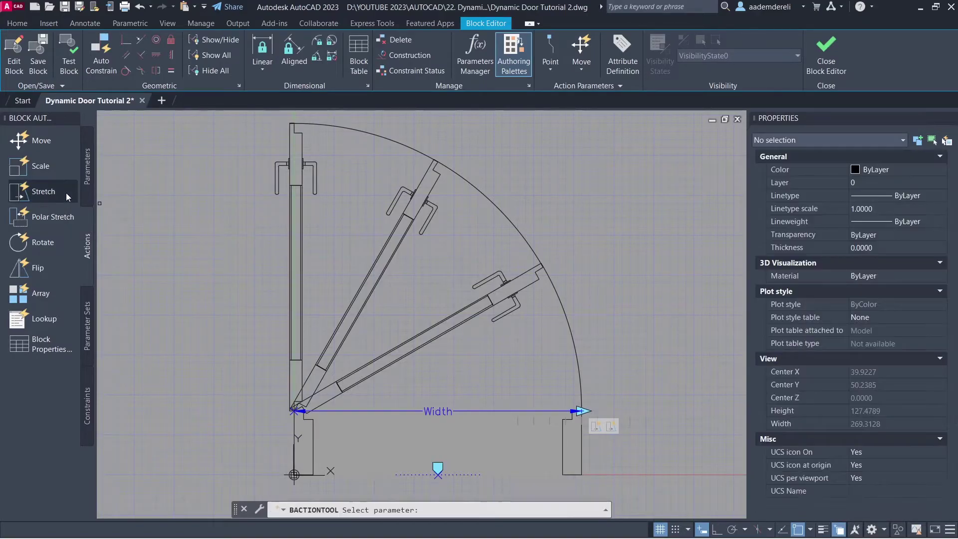
left_click(443, 411)
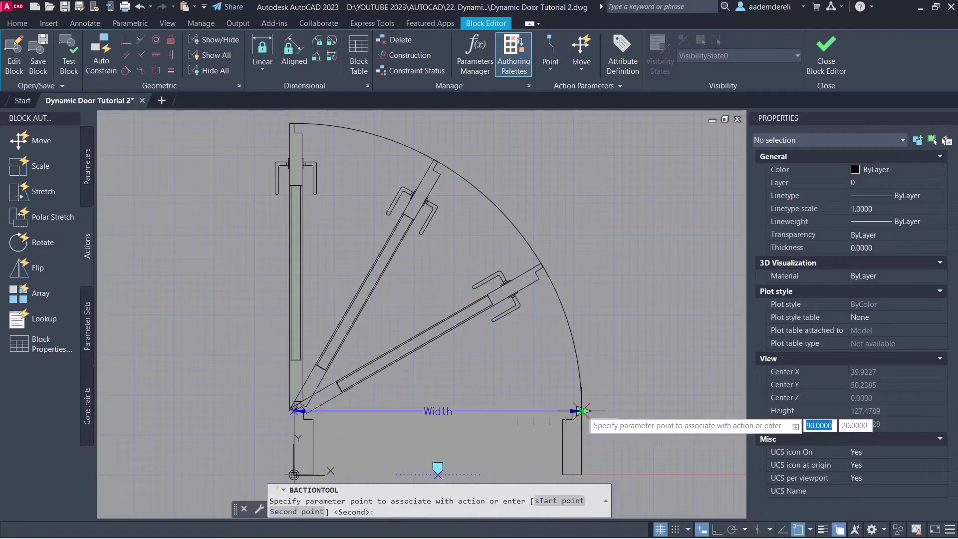
left_click(582, 411)
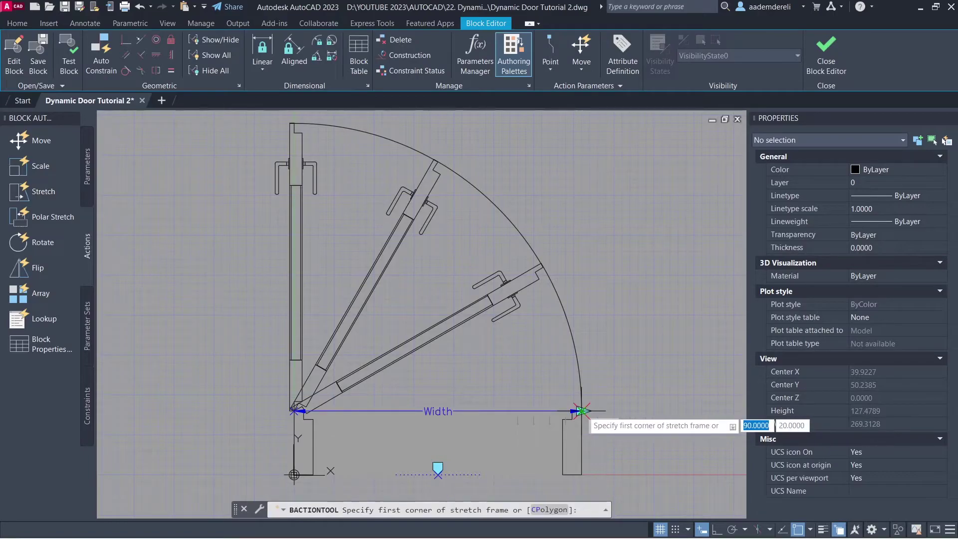
left_click(470, 145)
left_click(360, 254)
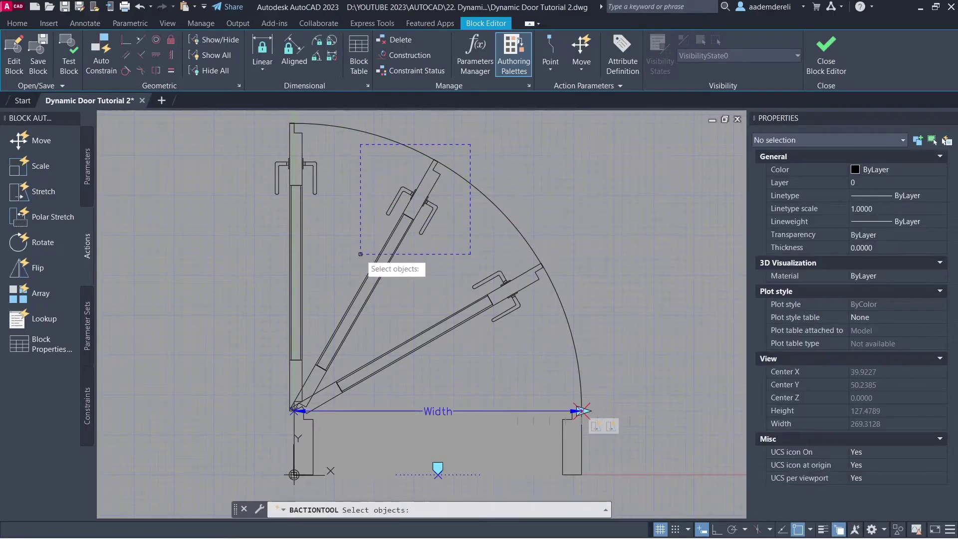
left_click(432, 235)
left_click(387, 181)
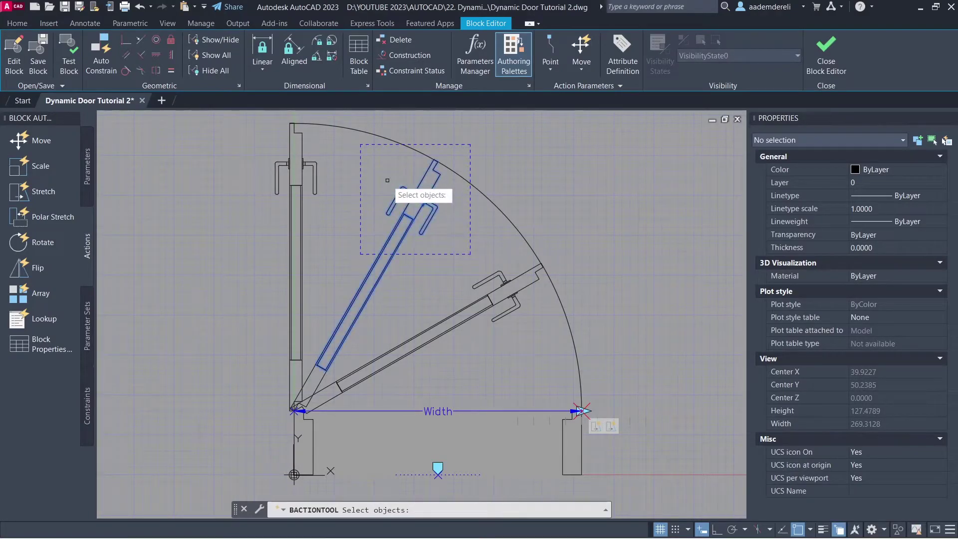
key("Return")
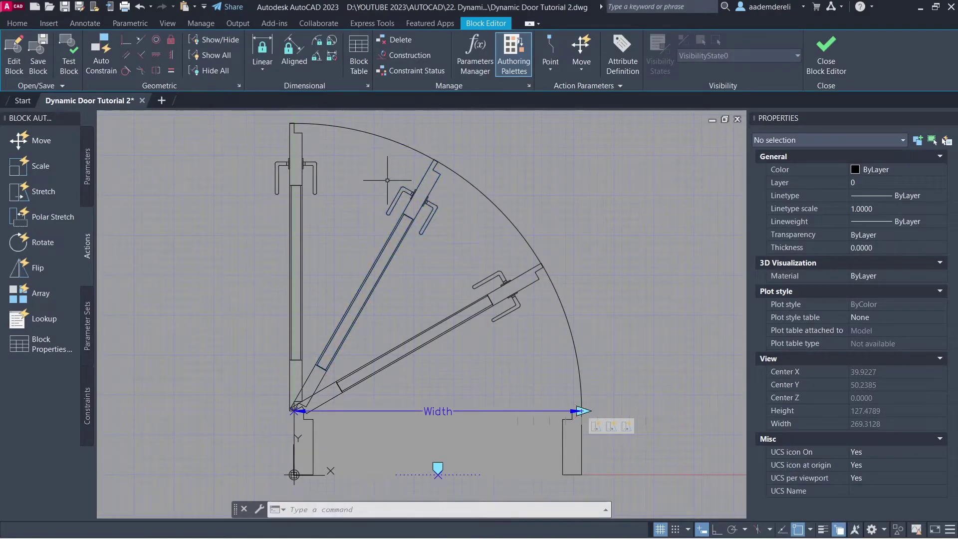
Set the Stretch2 action's angle offset to 60.
left_click(626, 426)
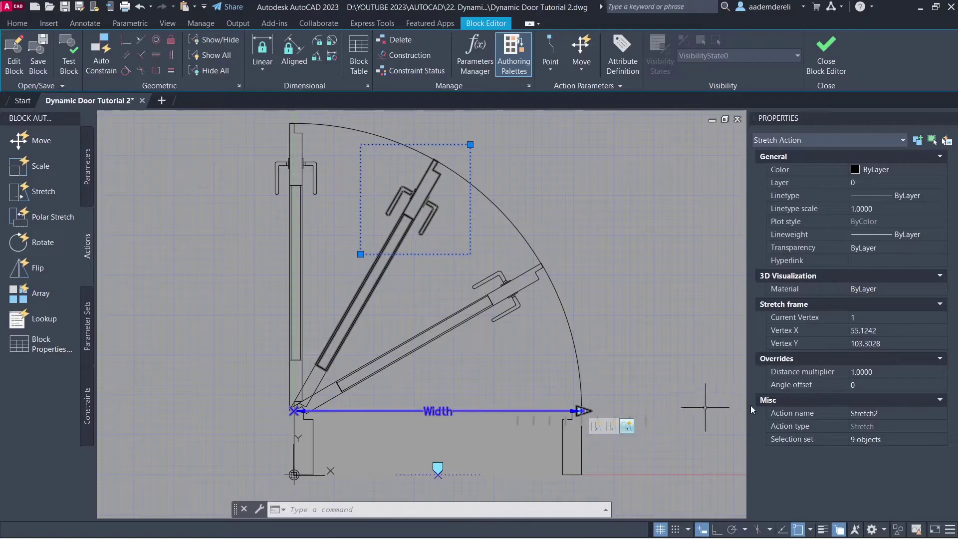
left_click(865, 387)
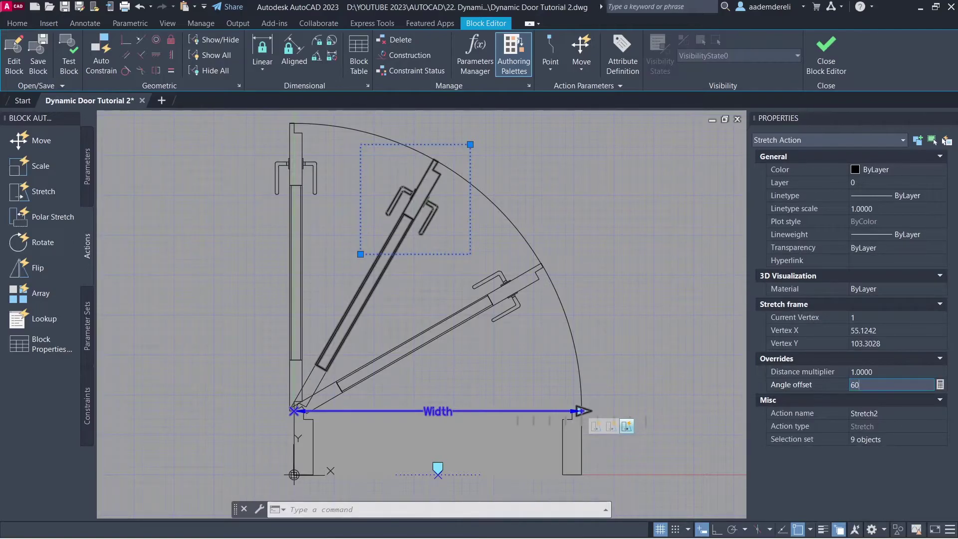
key("Return")
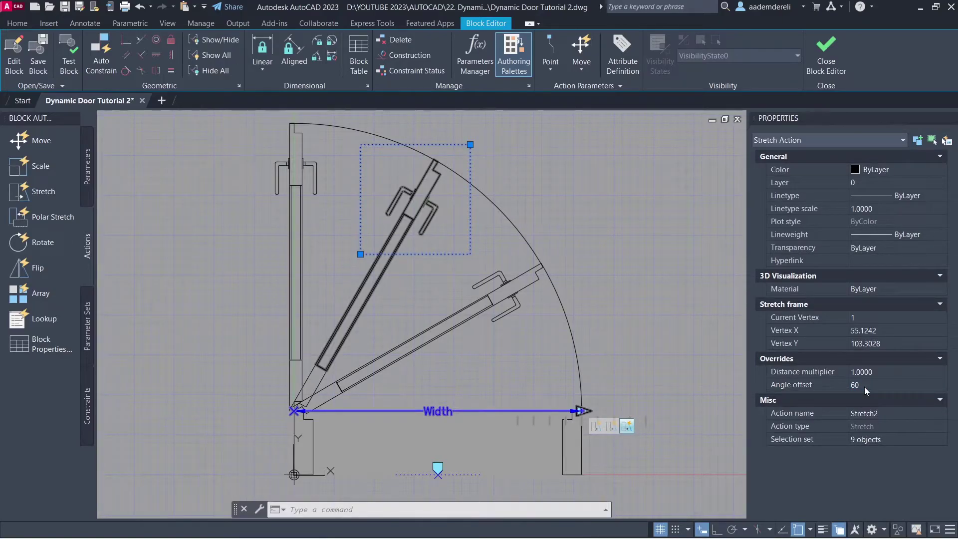
Add a stretch on the Width's right endpoint framing the top of the vertical leaf.
left_click(61, 192)
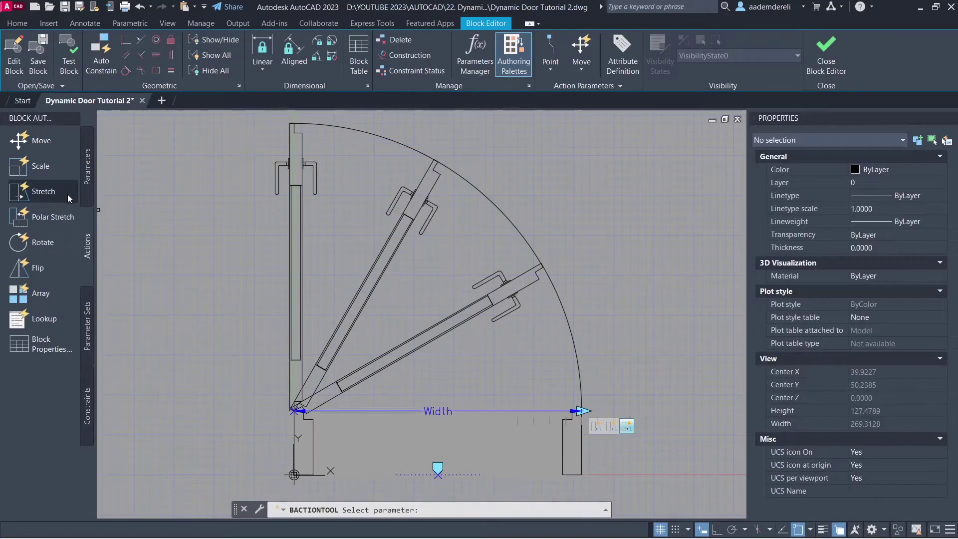
left_click(442, 409)
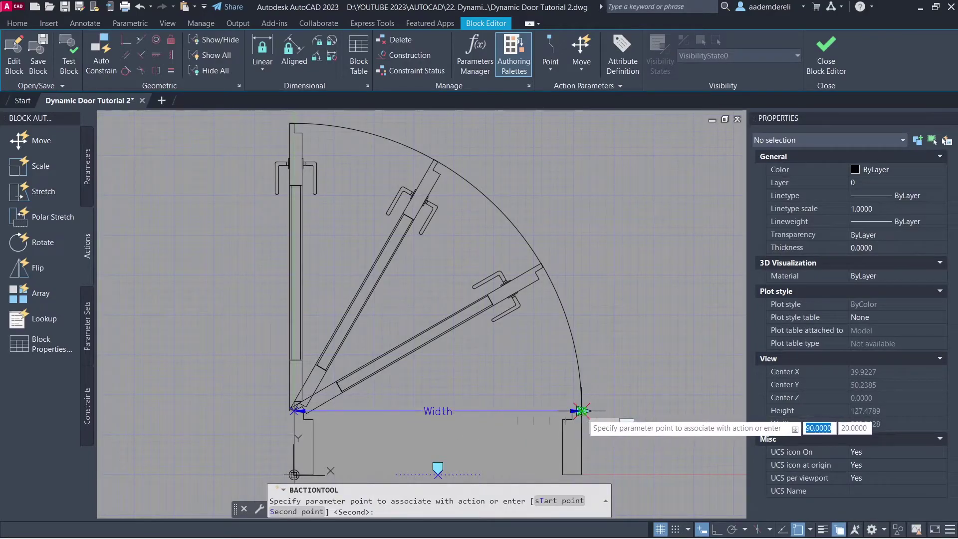
left_click(581, 411)
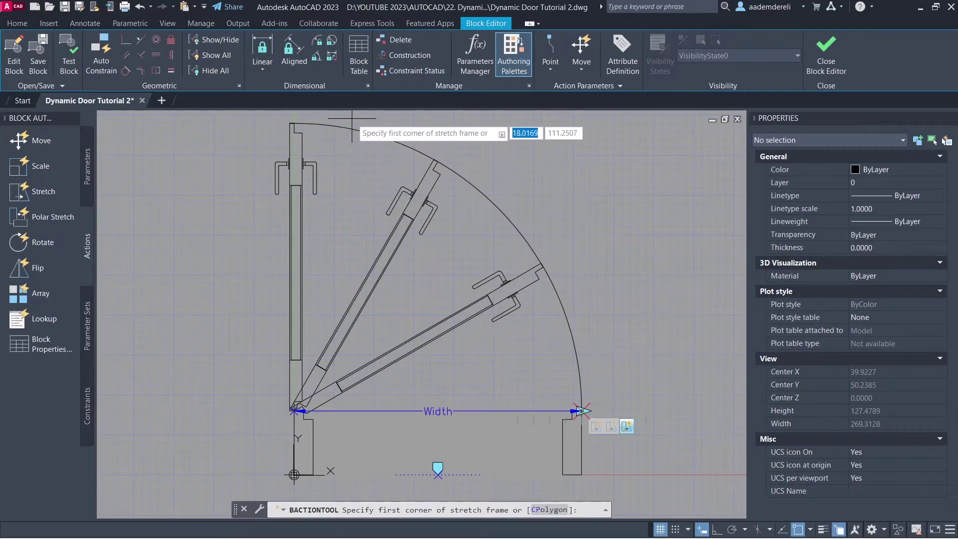
left_click(352, 118)
left_click(255, 222)
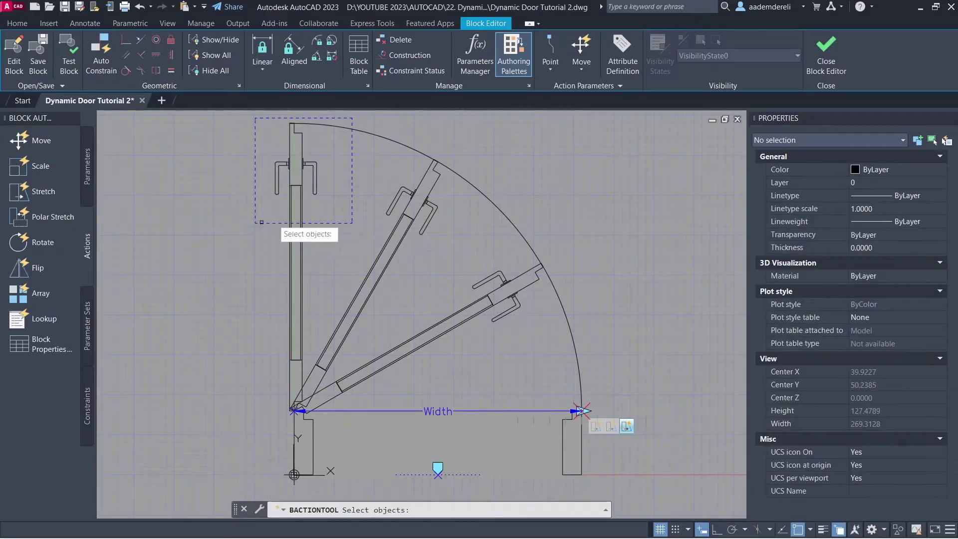
left_click(324, 205)
left_click(278, 141)
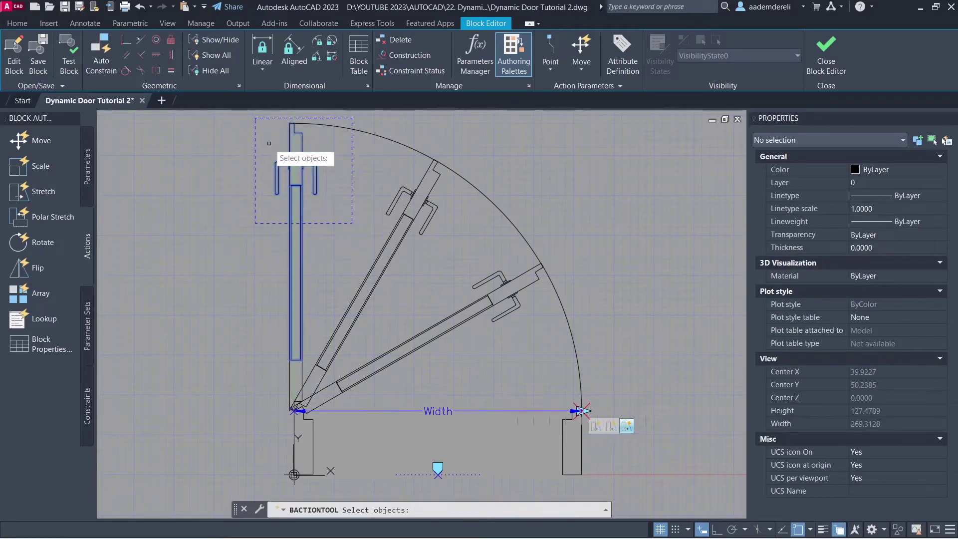
key("Return")
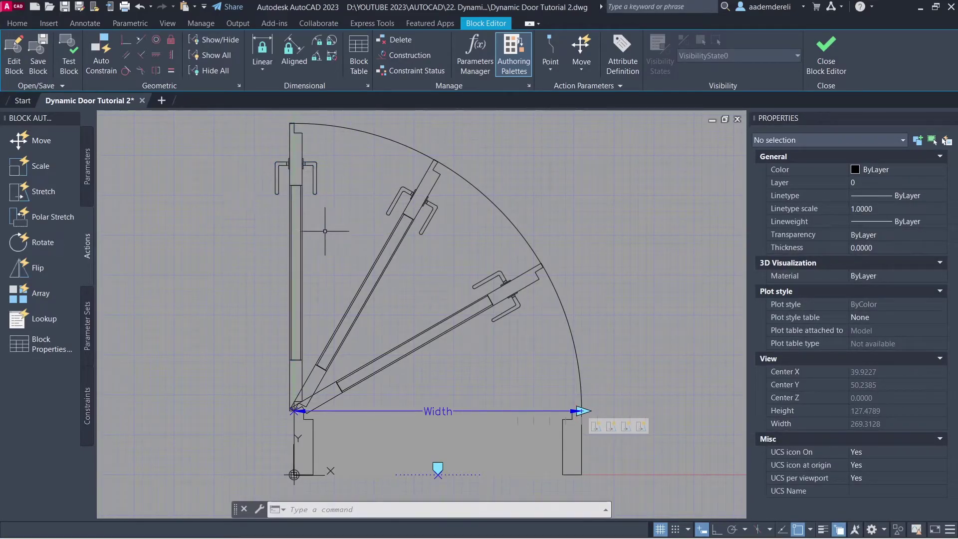
Set the Stretch3 action's angle offset to 90.
left_click(639, 429)
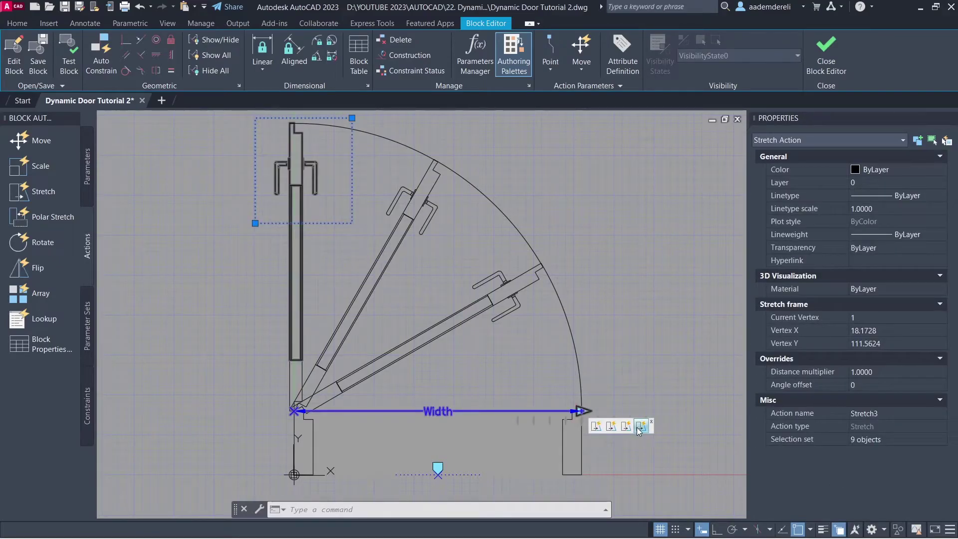
left_click(872, 385)
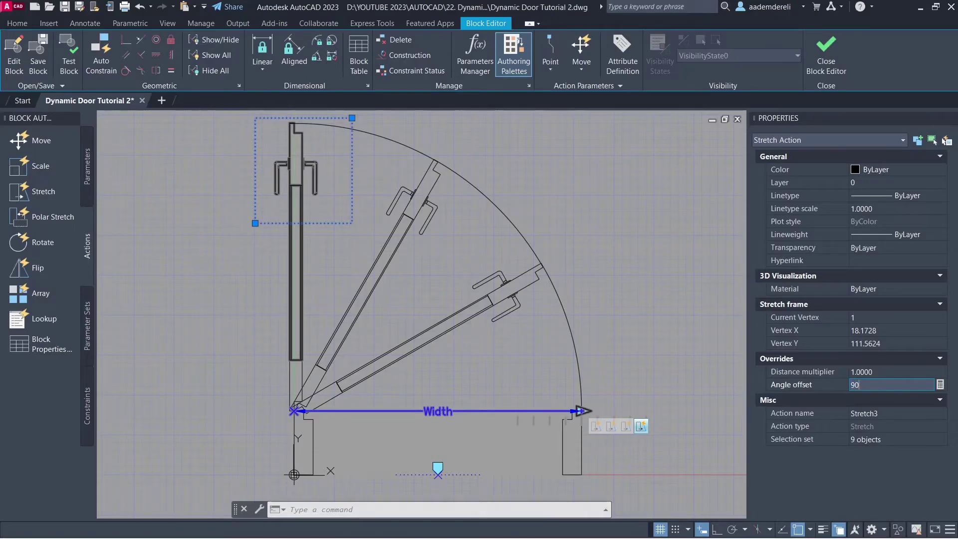
key("Return")
key("Escape")
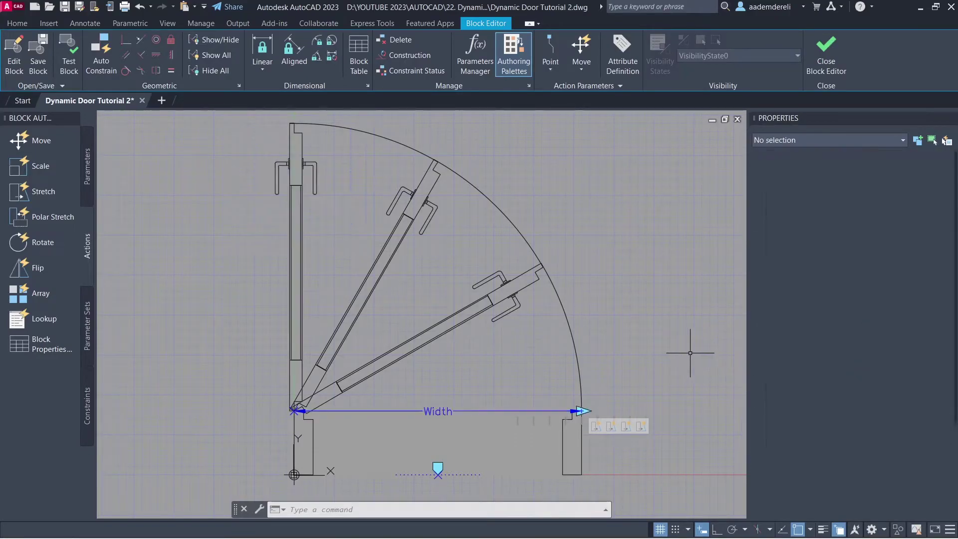
Add a Width-driven scale action applied to the door swing arcs.
left_click(63, 165)
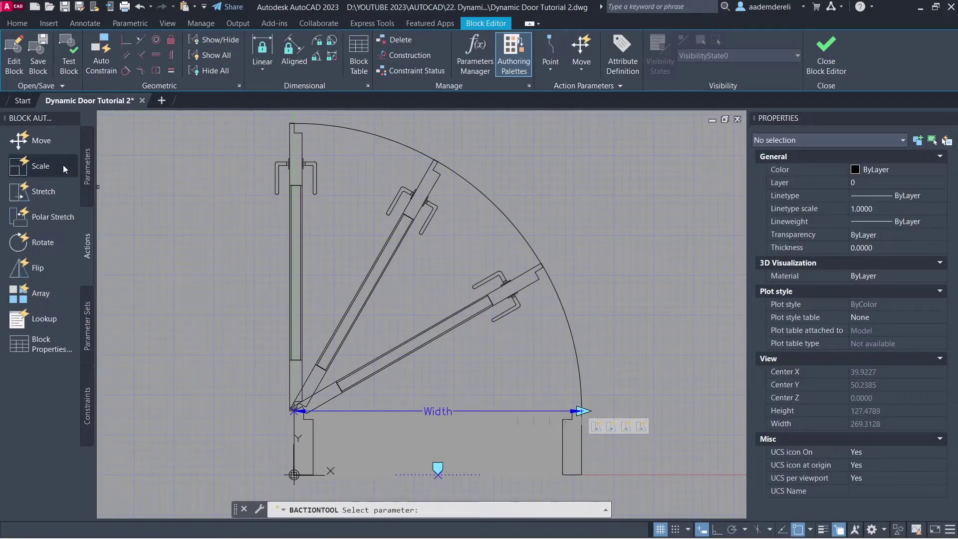
left_click(438, 412)
left_click(574, 315)
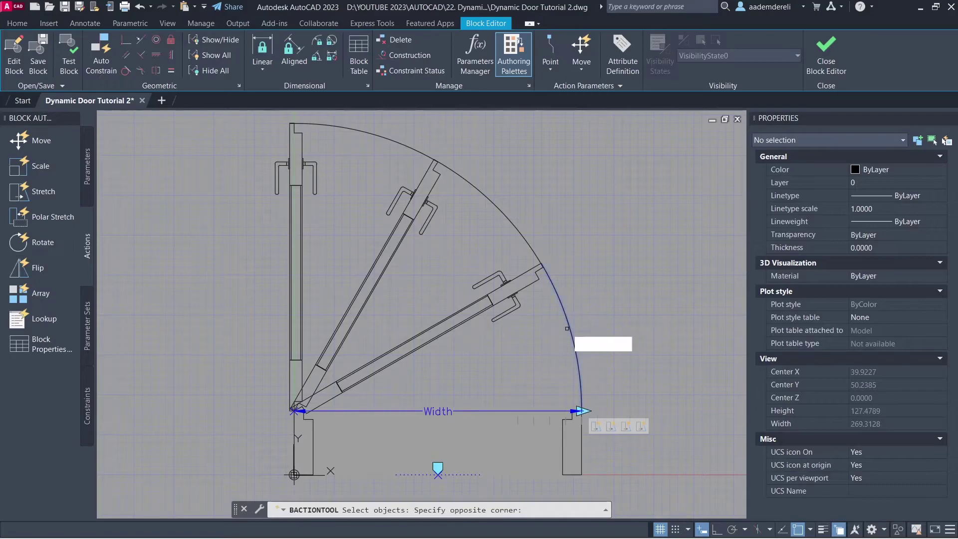
left_click(567, 328)
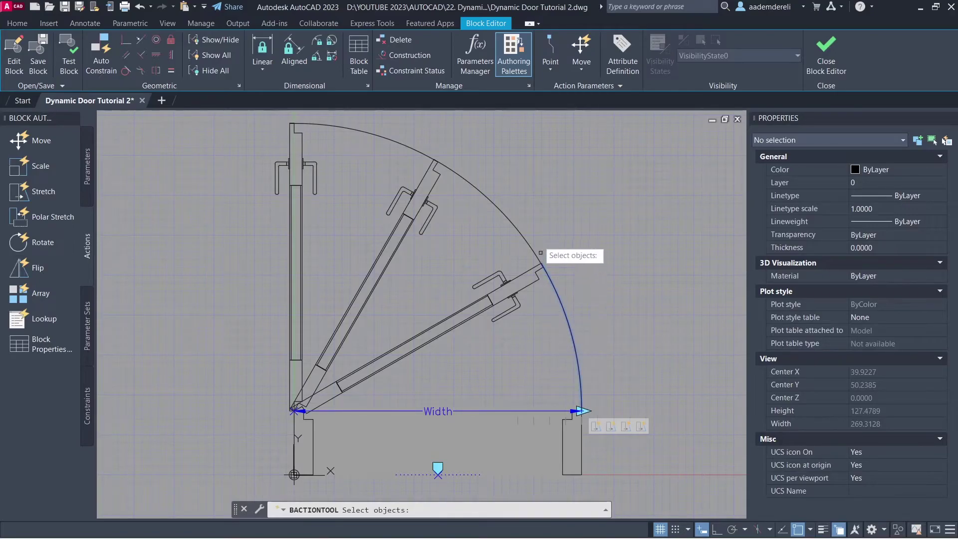
left_click(420, 149)
left_click(382, 153)
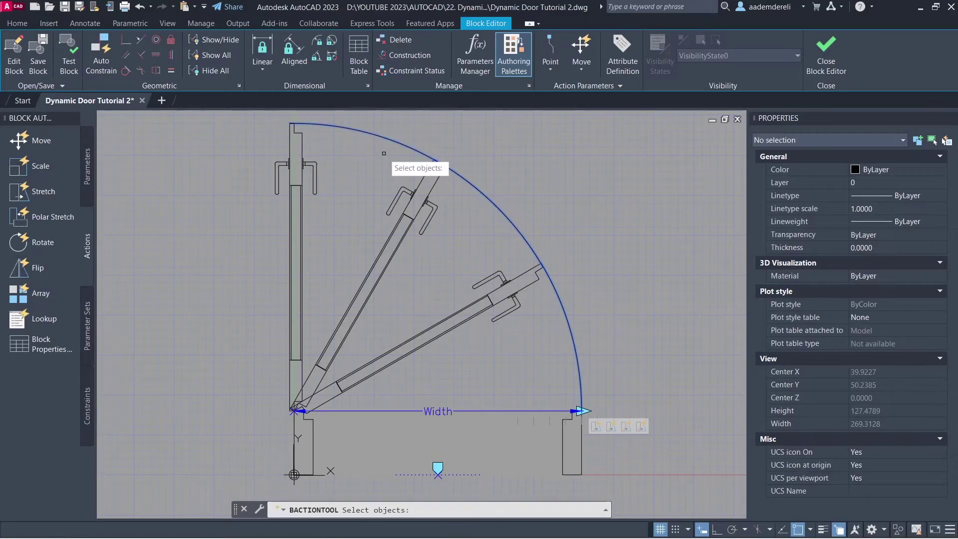
key("Return")
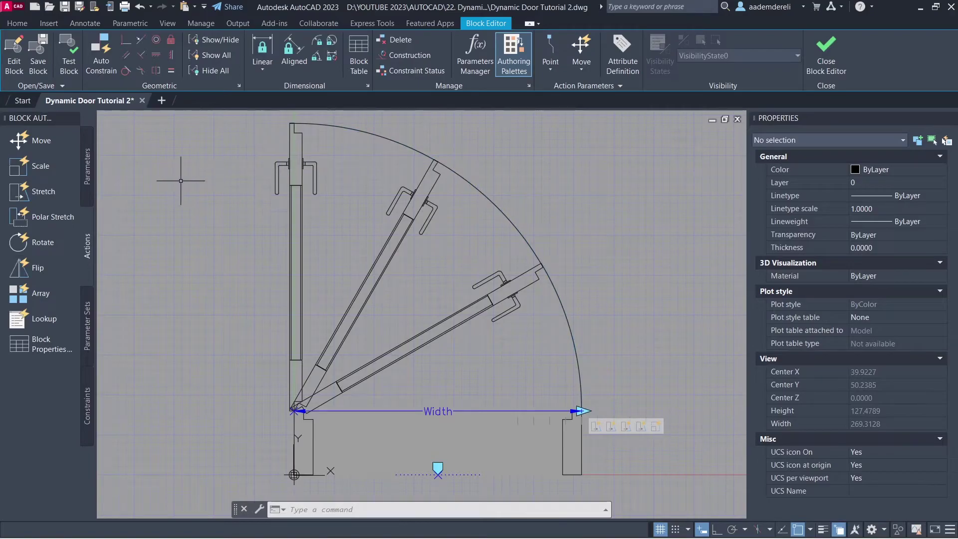
left_click(66, 190)
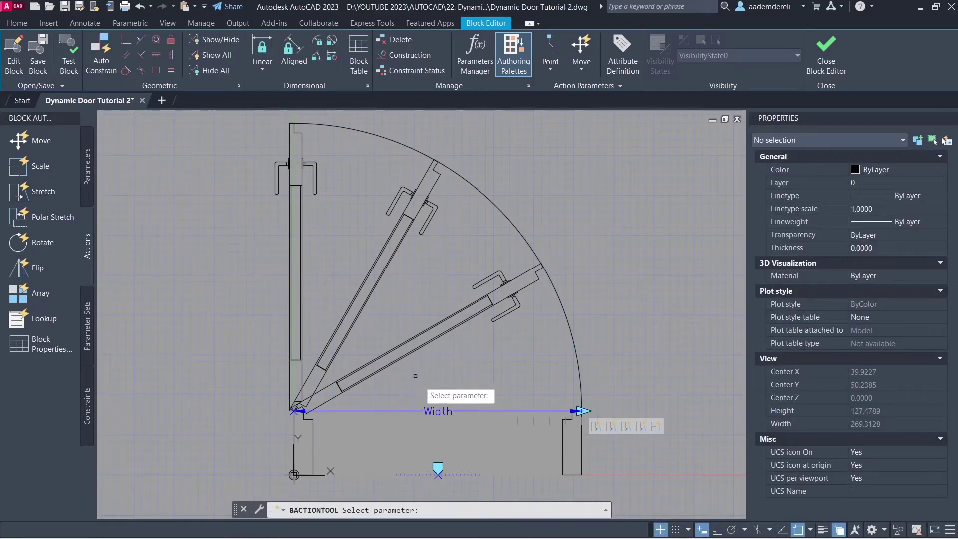
Create Stretch4 on the Width's right endpoint, framing the marker and dotted line below the doorway.
left_click(444, 412)
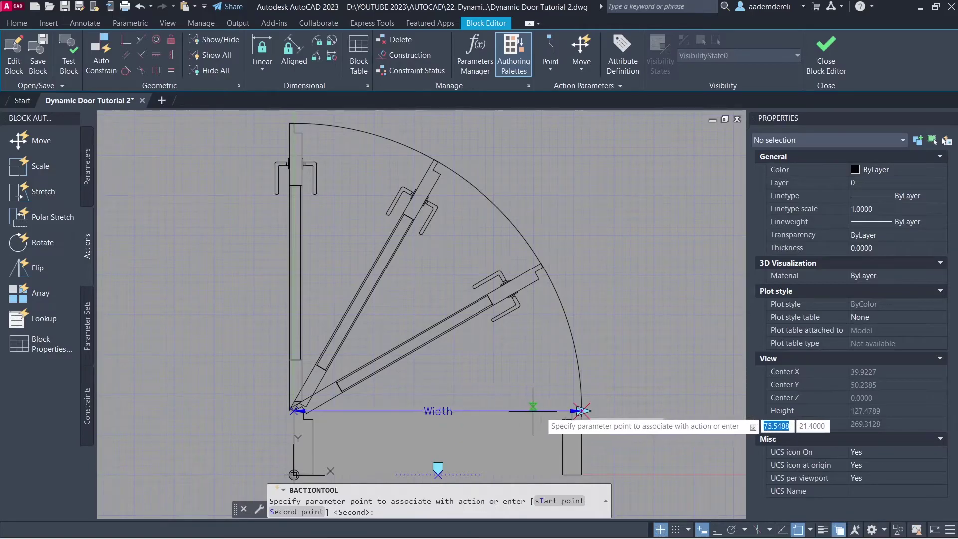
left_click(582, 411)
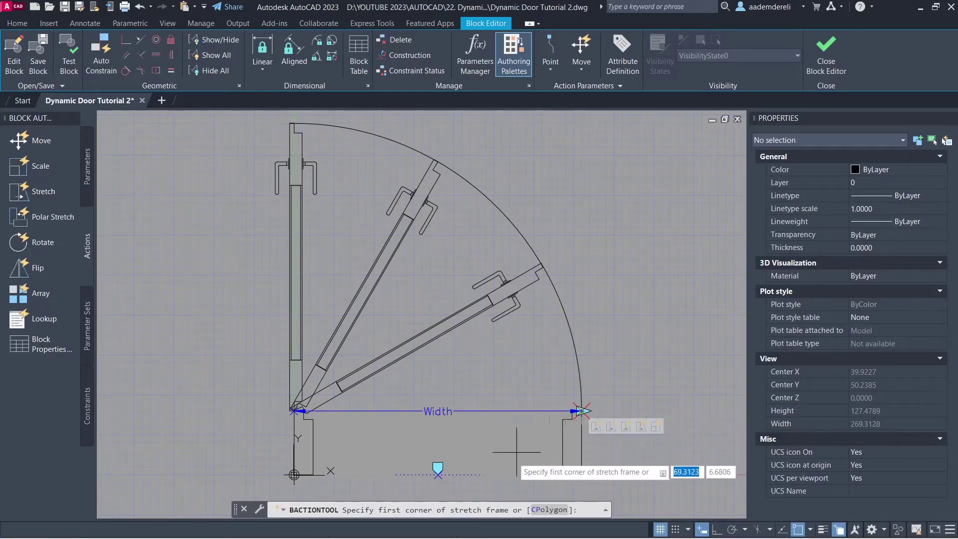
left_click(505, 489)
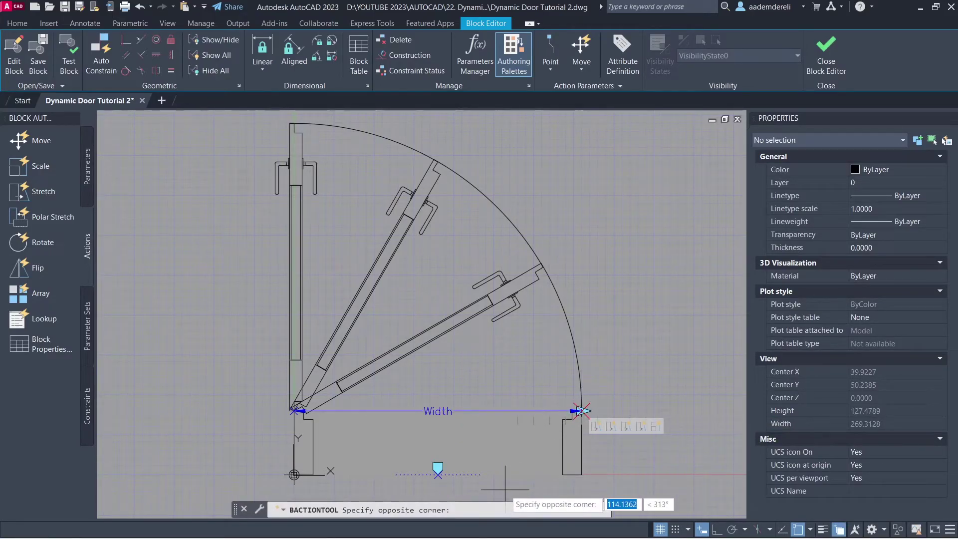
left_click(378, 442)
left_click(385, 485)
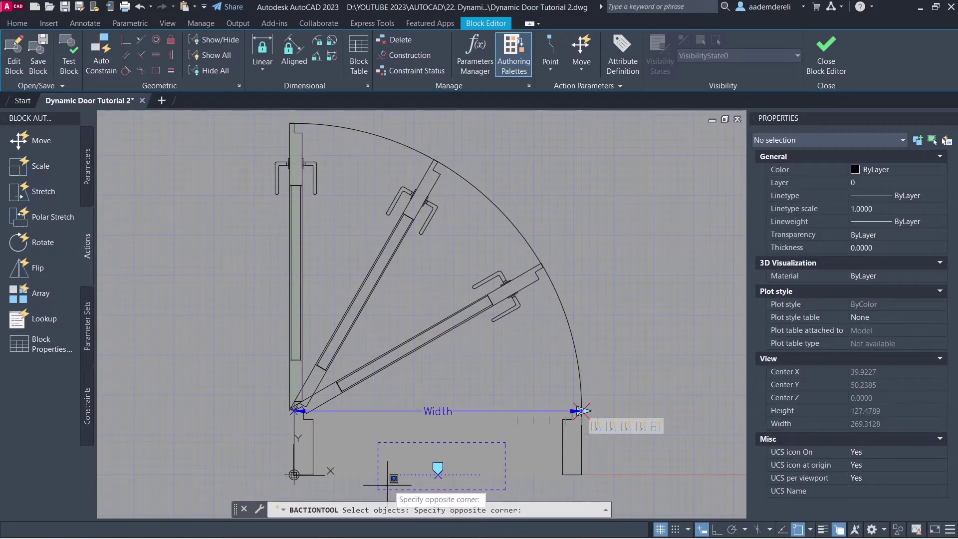
left_click(491, 453)
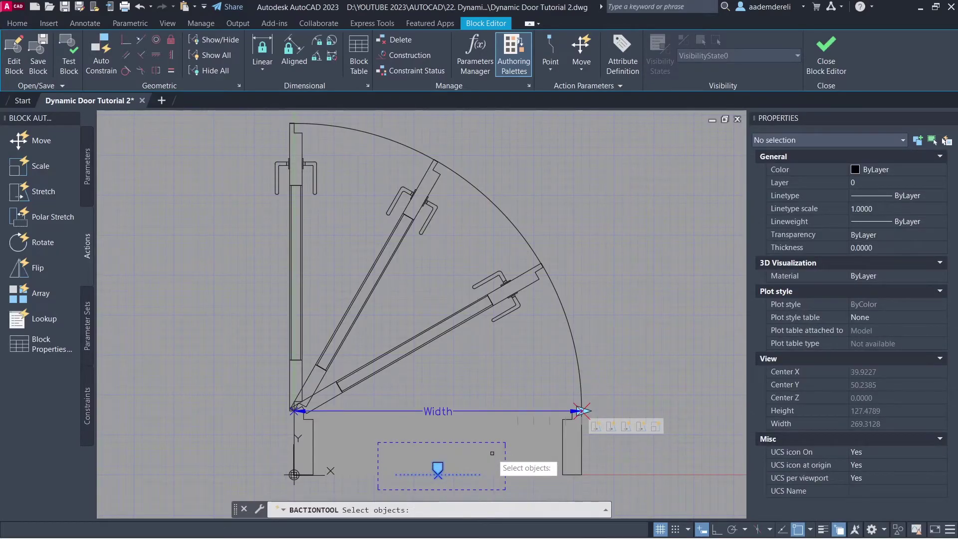
key("Return")
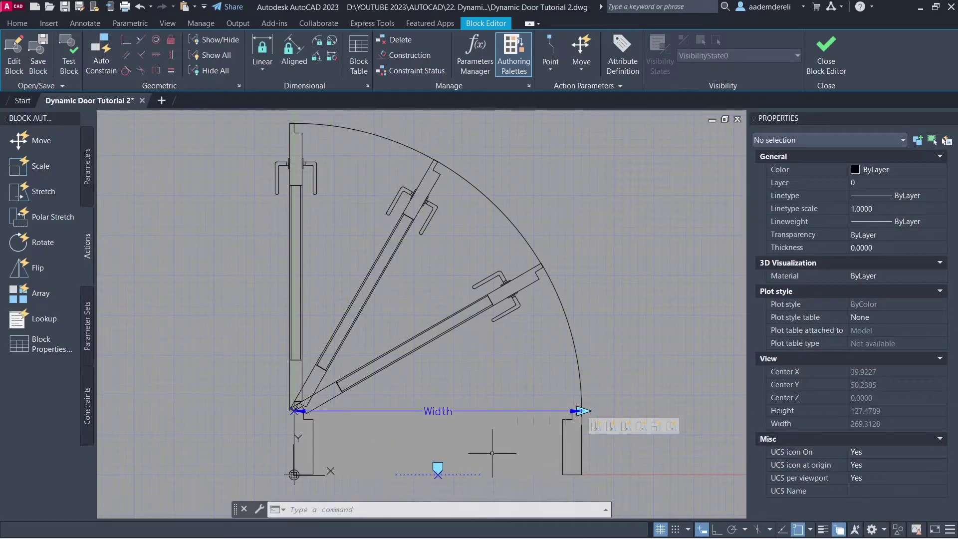
Set the Stretch4 distance multiplier to 0.5.
left_click(672, 430)
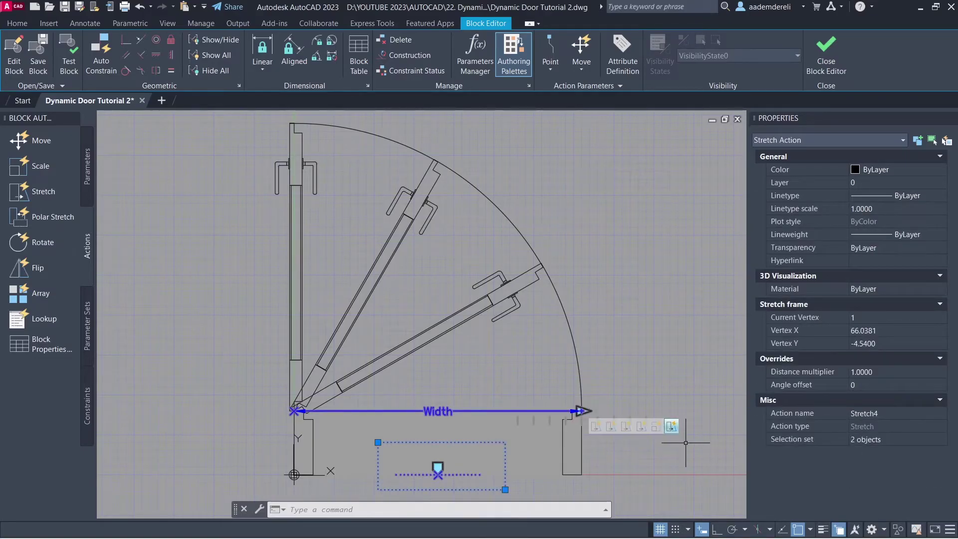
left_click(876, 370)
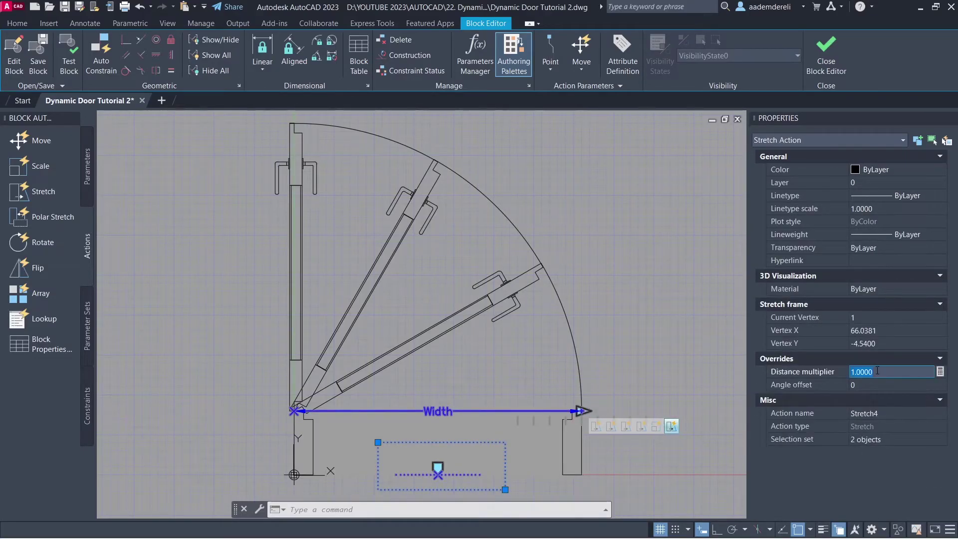
key("BackSpace")
type(".5")
key("Return")
key("Escape")
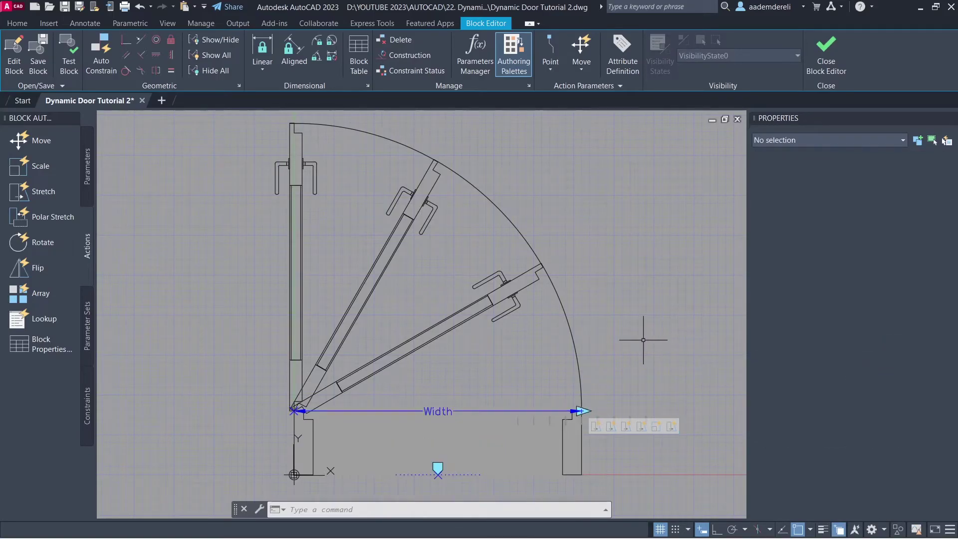
Place a Visibility1 parameter to the left of the door.
left_click(90, 192)
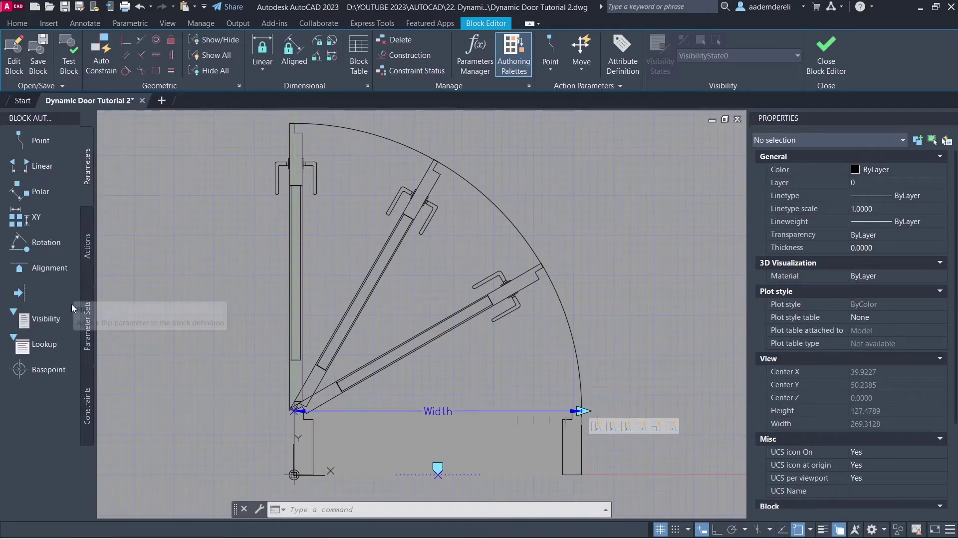
left_click(68, 318)
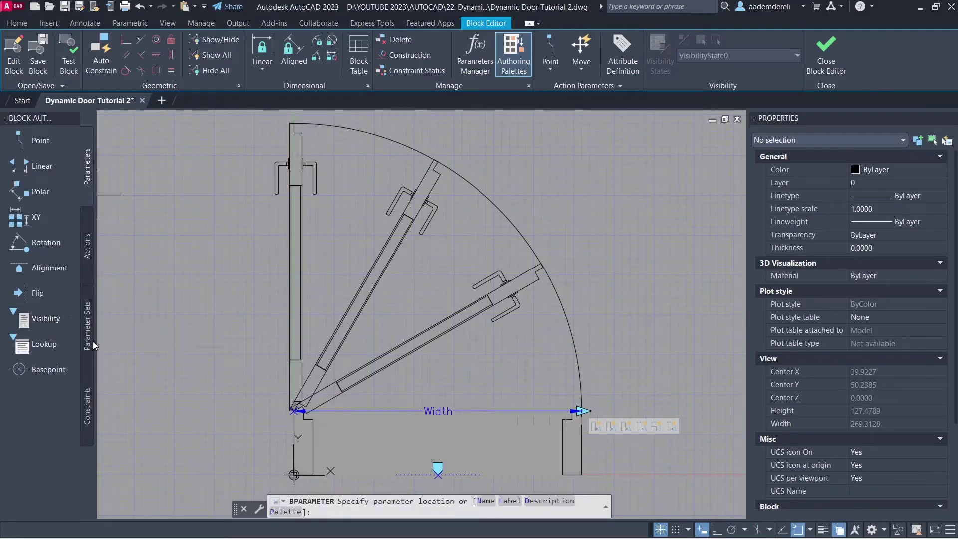
left_click(206, 434)
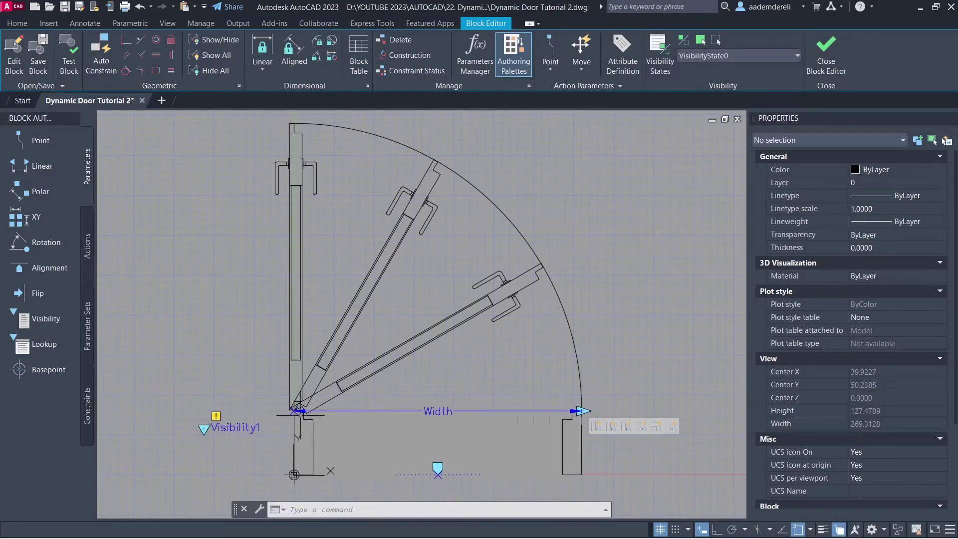
Rename VisibilityState0 to 30 and add a new visibility state named 60.
left_click(646, 71)
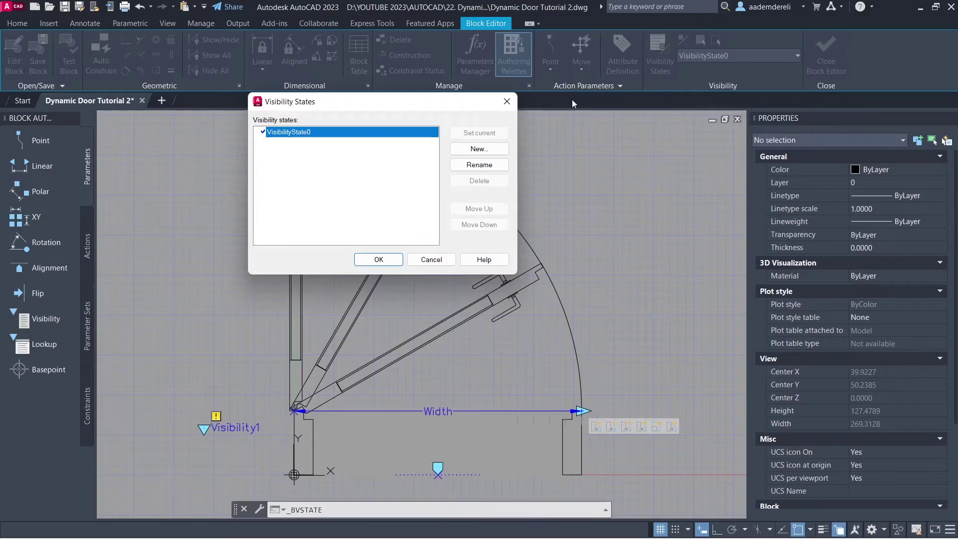
left_click(498, 167)
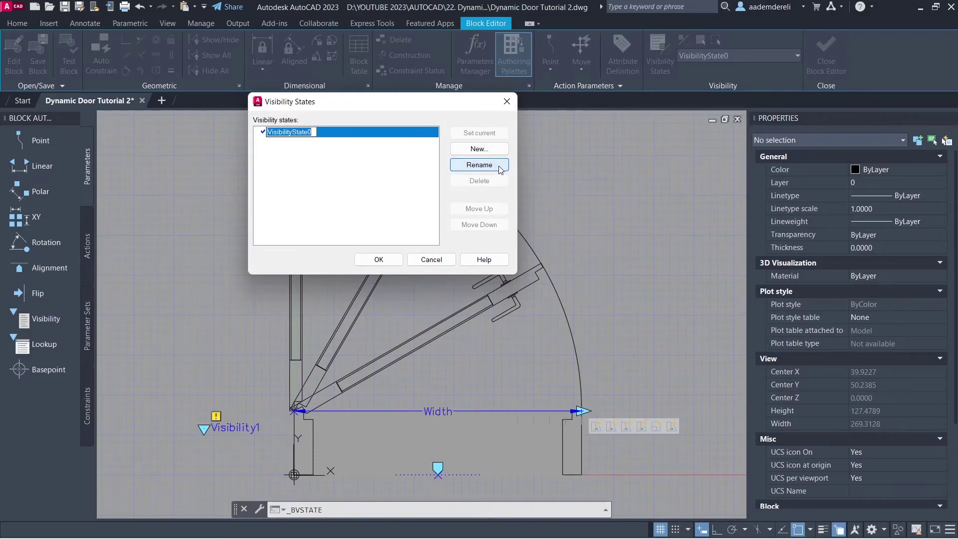
type("30")
left_click(479, 149)
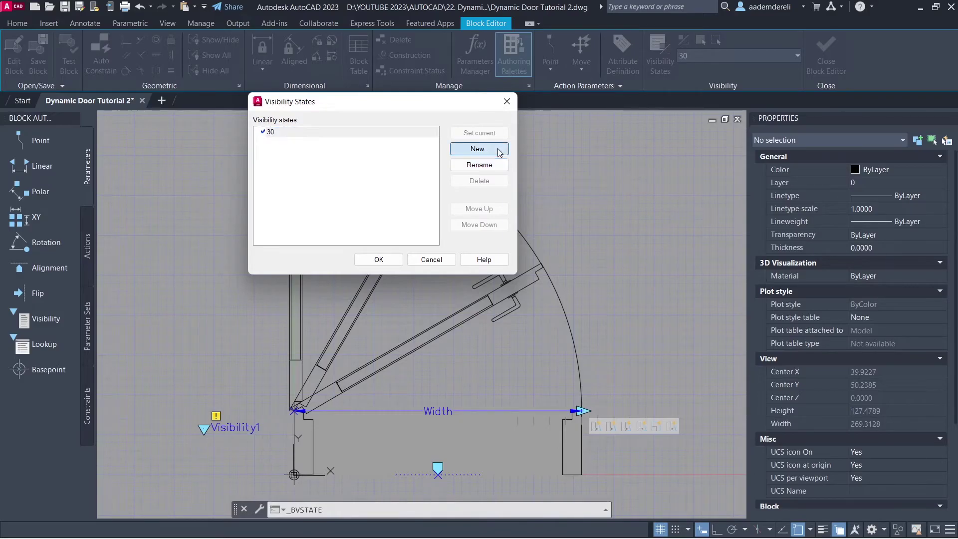
type("60")
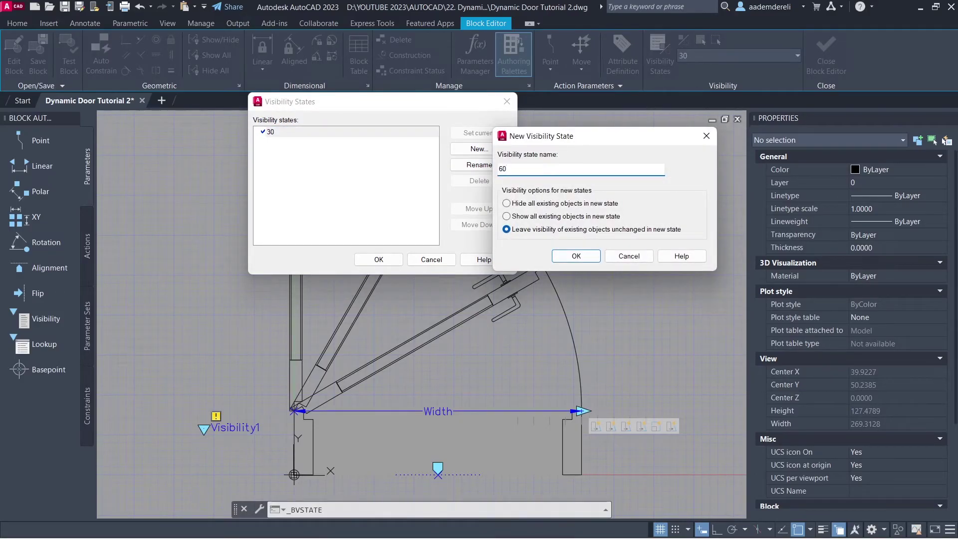
key("Return")
Add visibility state 90, keep it current, and close the Visibility States dialog.
left_click(499, 151)
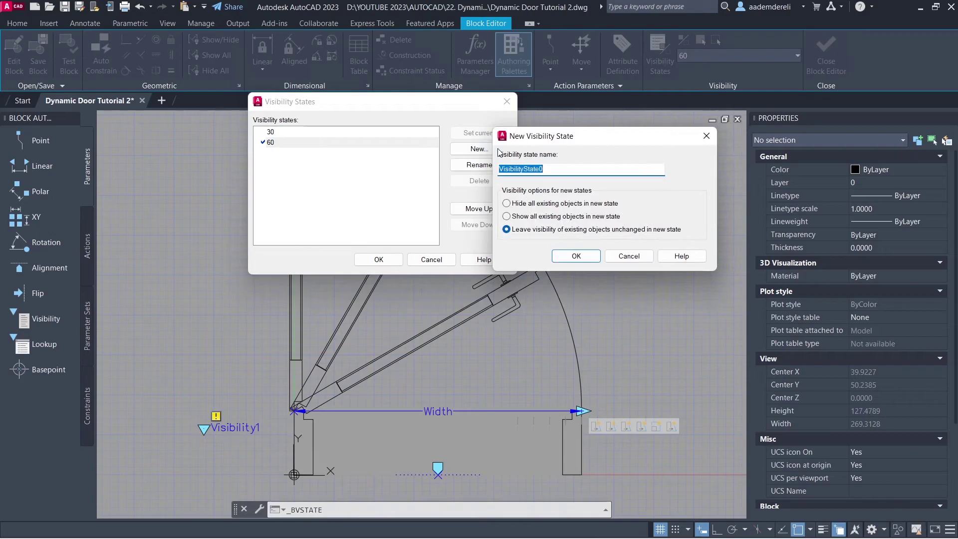
type("90")
key("Return")
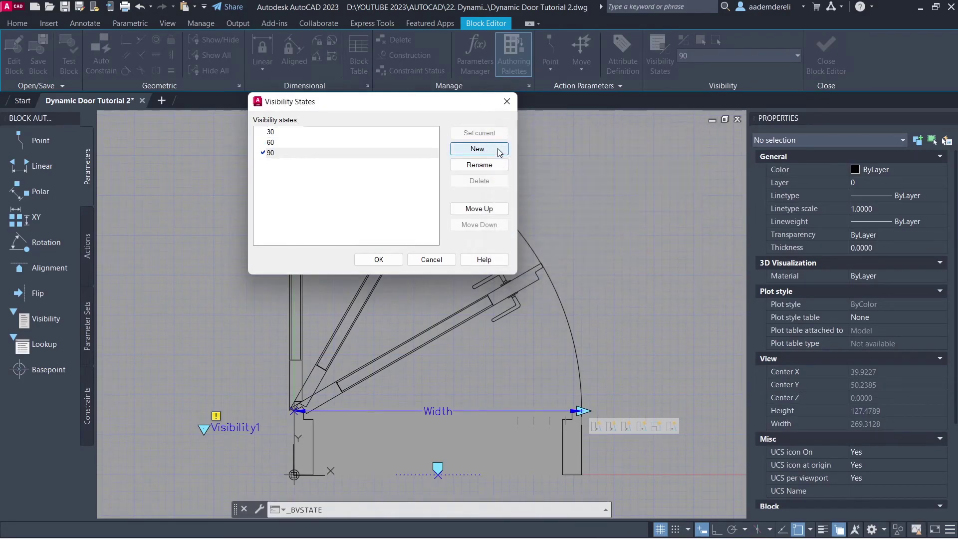
left_click(303, 134)
left_click(303, 142)
left_click(302, 152)
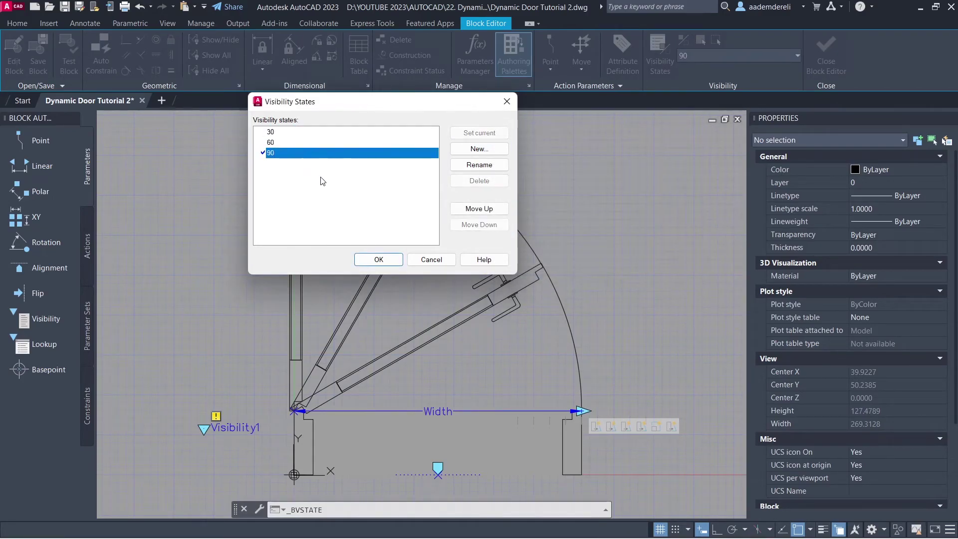
left_click(360, 259)
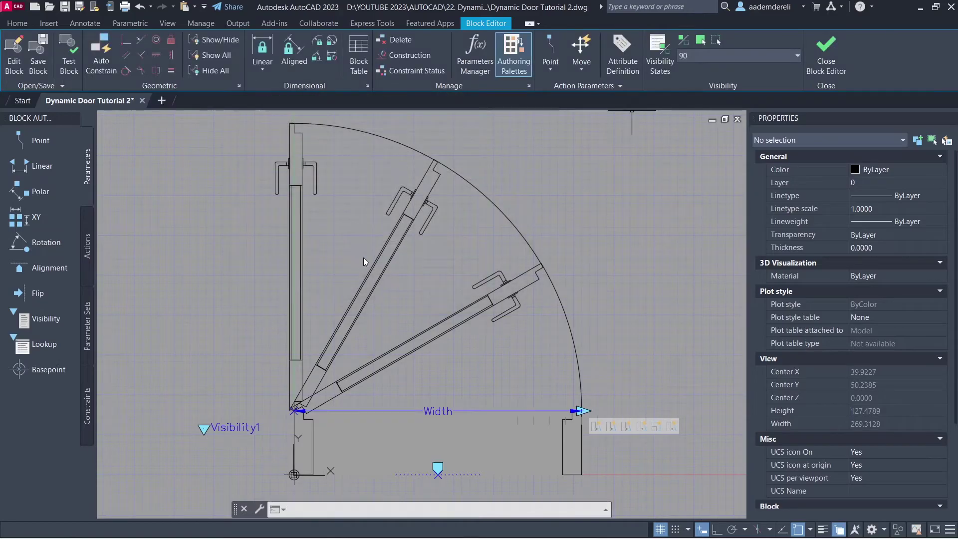
In visibility state 30, hide the upright and 60° leaves and their hinge-end pieces.
left_click(710, 58)
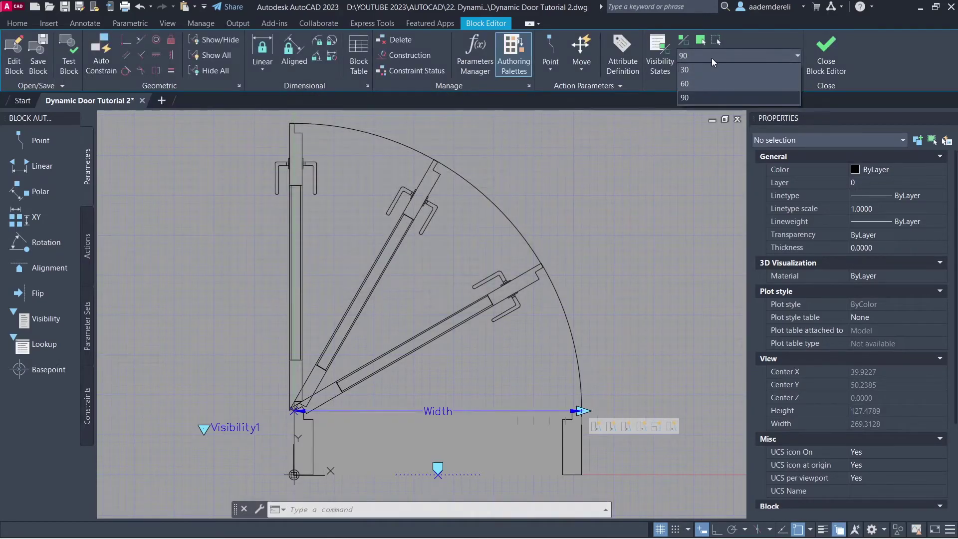
left_click(711, 70)
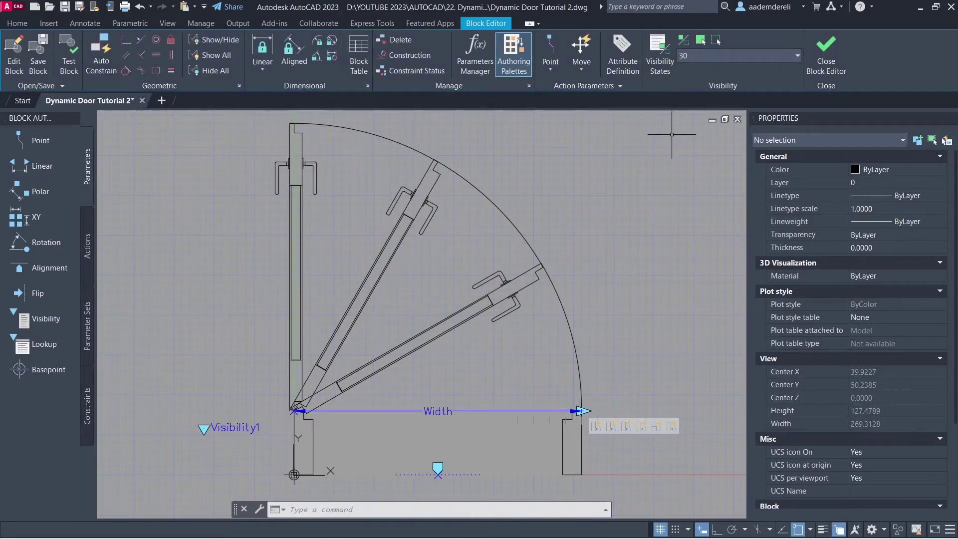
left_click(473, 145)
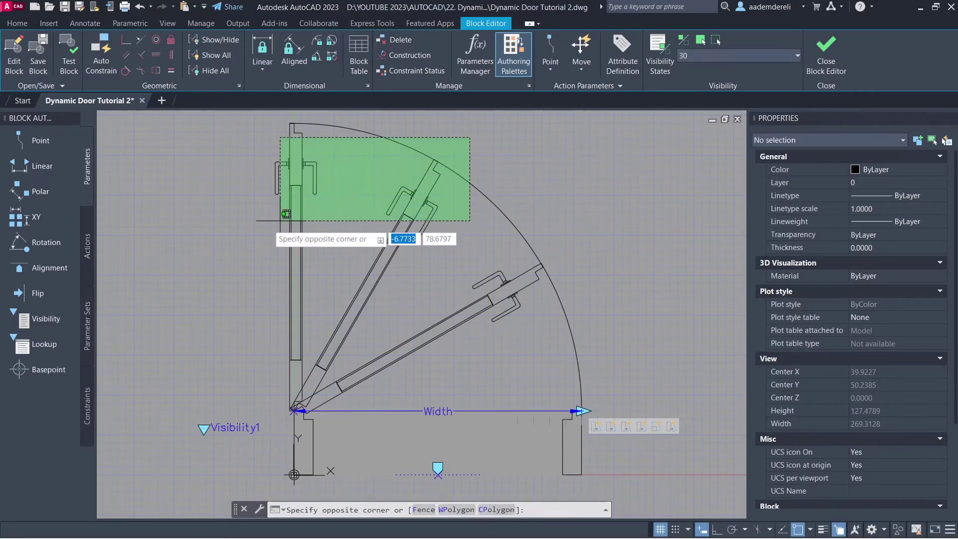
left_click(264, 226)
left_click(319, 414)
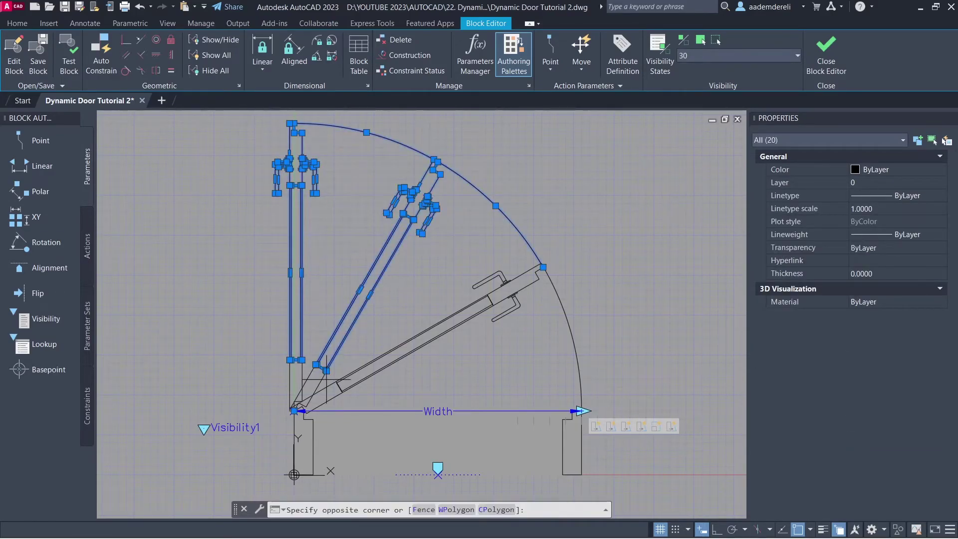
left_click(284, 339)
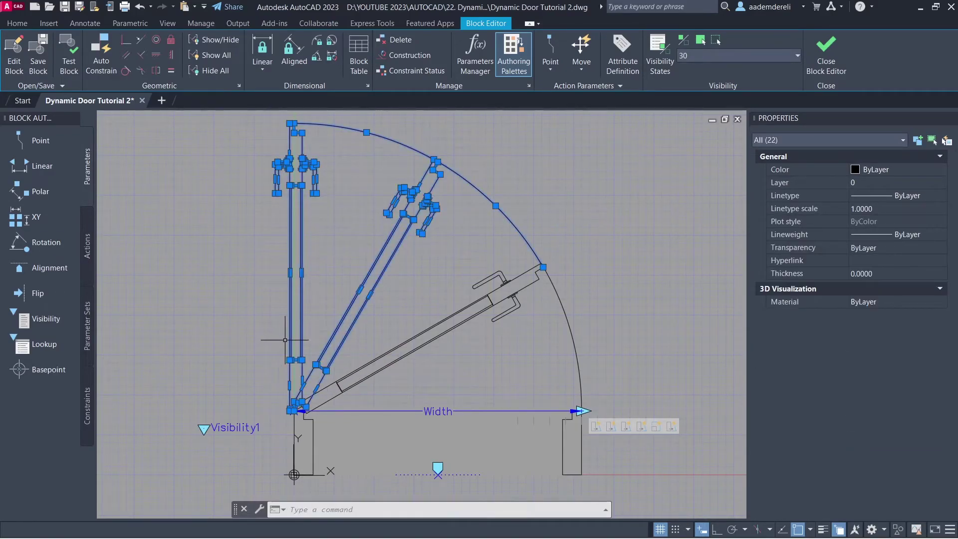
left_click(715, 40)
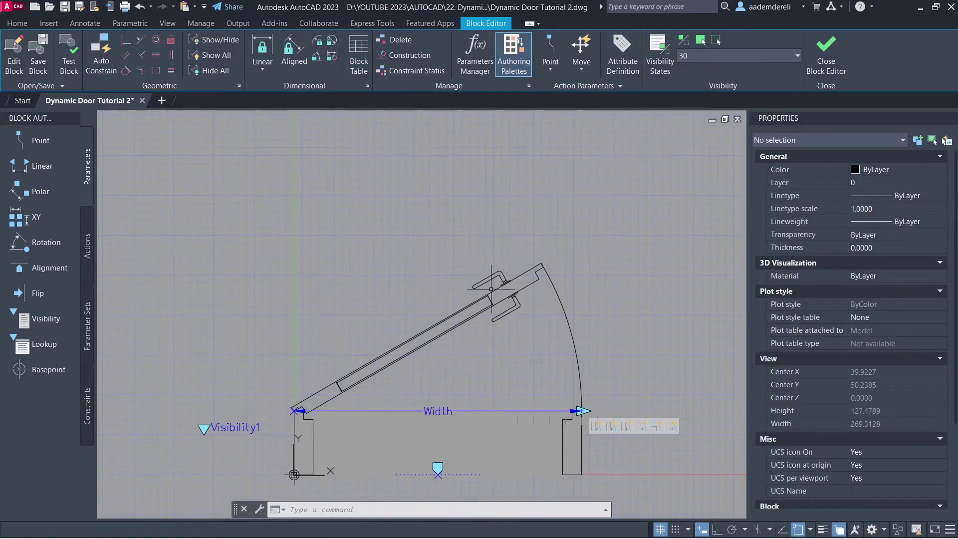
left_click(699, 59)
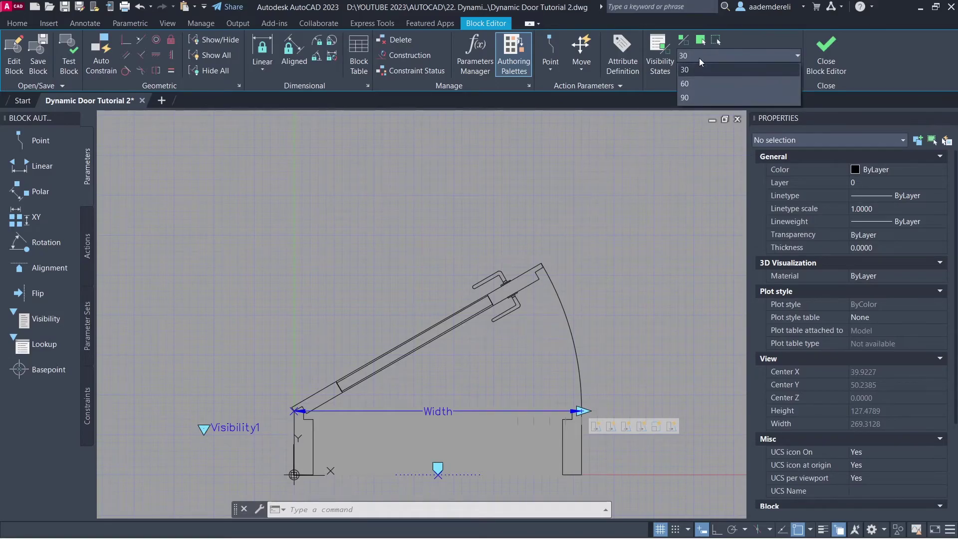
In visibility state 60, hide the 30° and upright leaves with their hinge pieces.
left_click(711, 84)
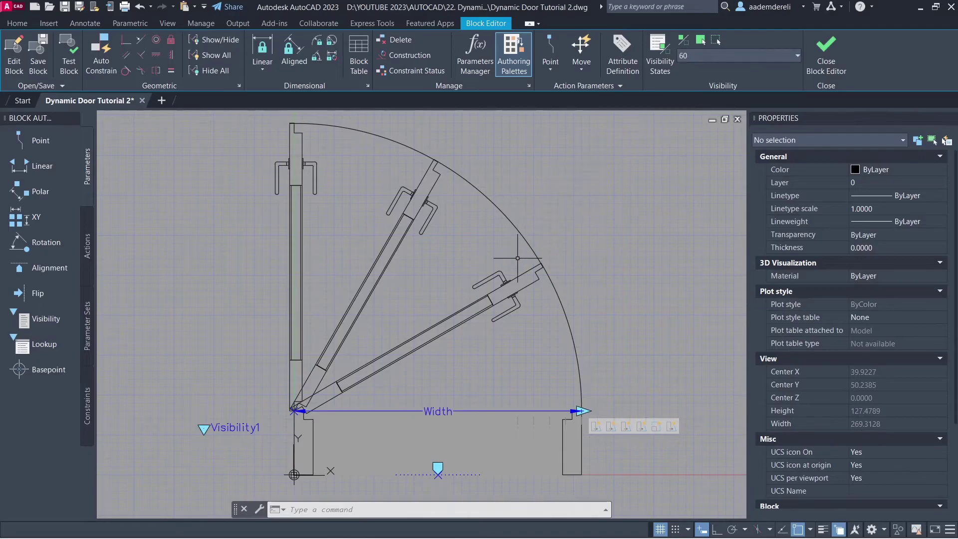
left_click(529, 199)
left_click(394, 354)
left_click(334, 388)
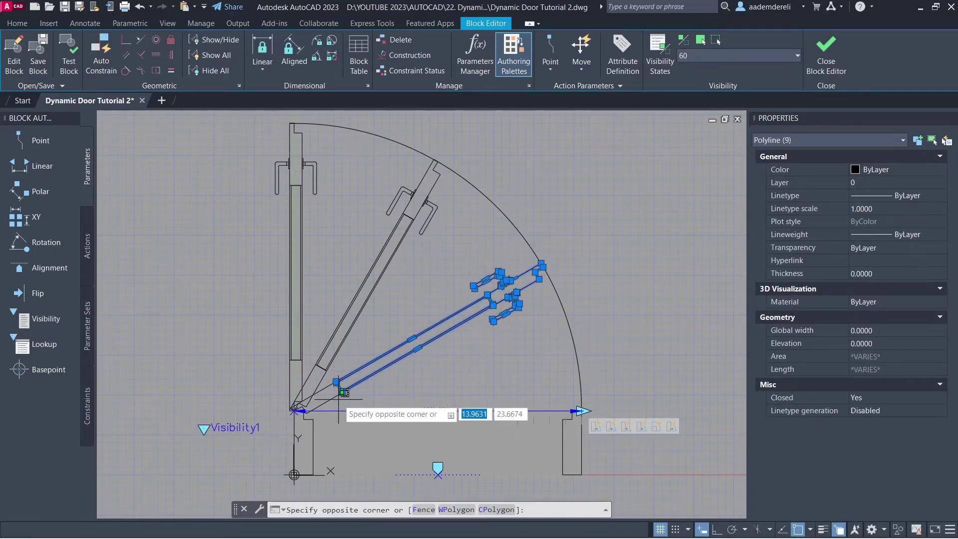
left_click(298, 417)
left_click(343, 118)
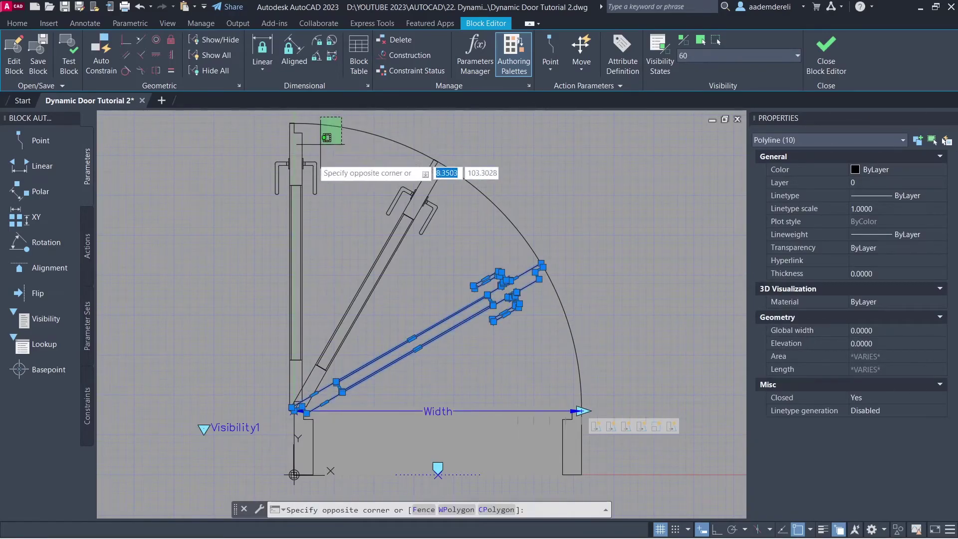
left_click(262, 271)
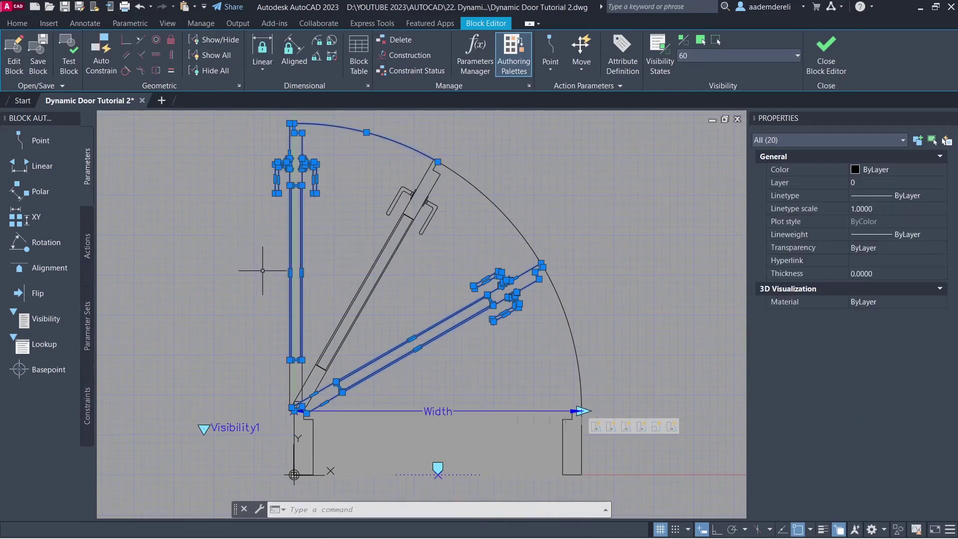
left_click(294, 367)
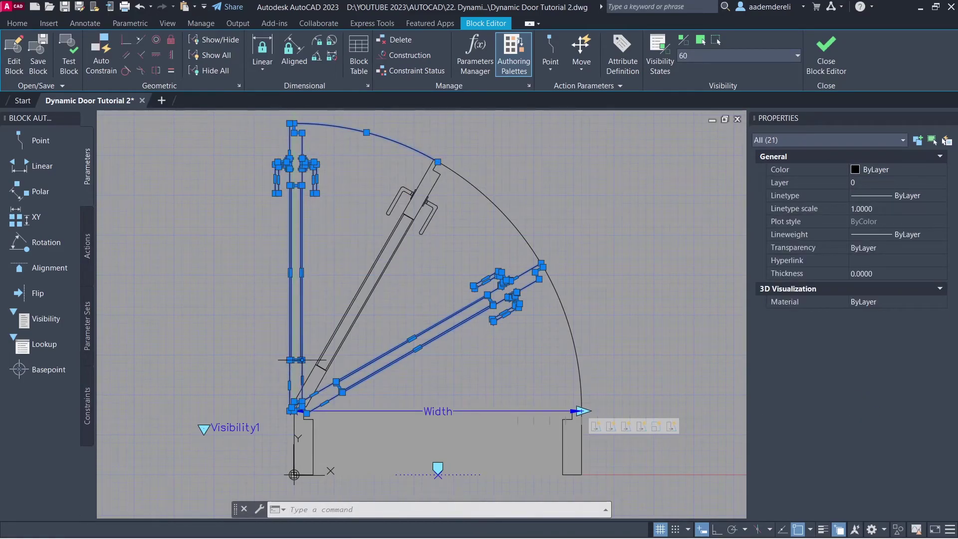
left_click(714, 41)
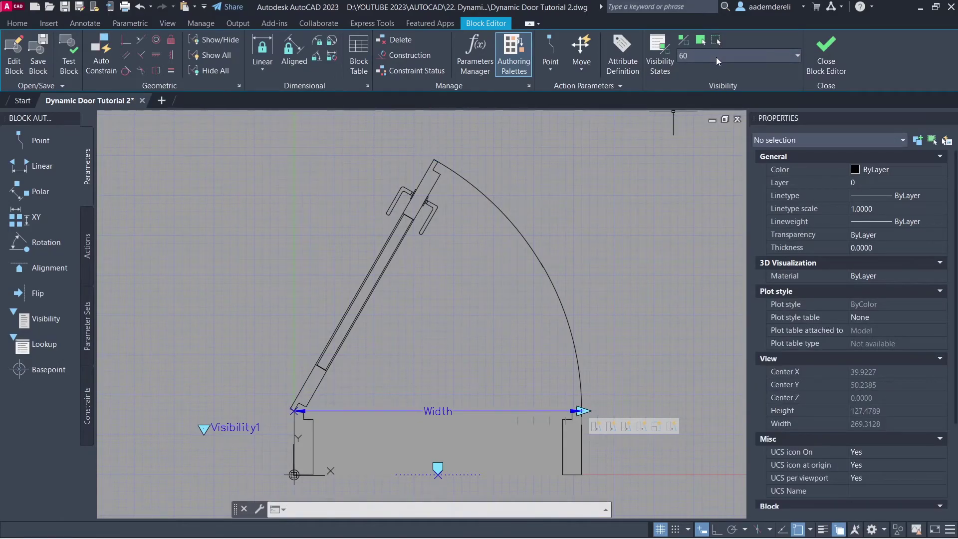
left_click(716, 57)
In state 90, hide the 30° and 60° leaves, then switch to state 60 to check.
left_click(713, 97)
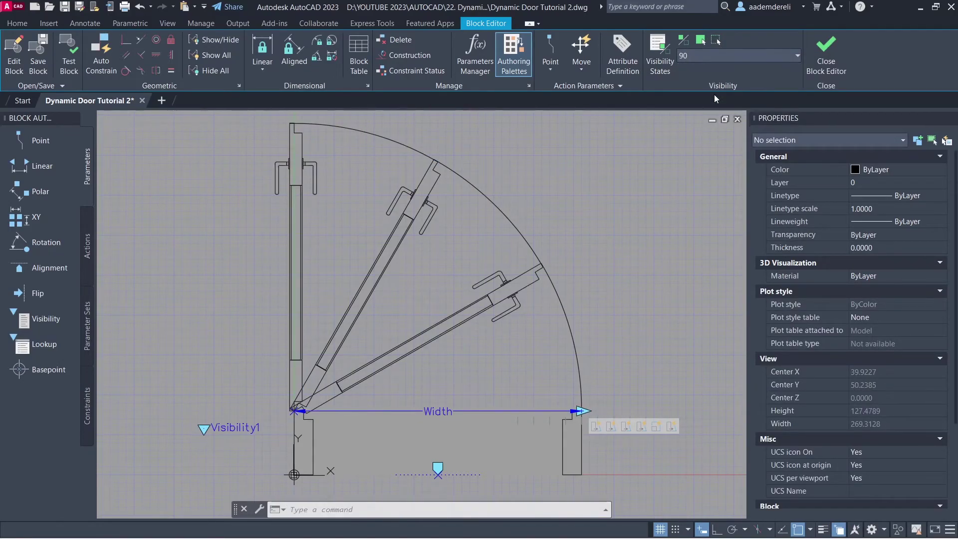
left_click(528, 341)
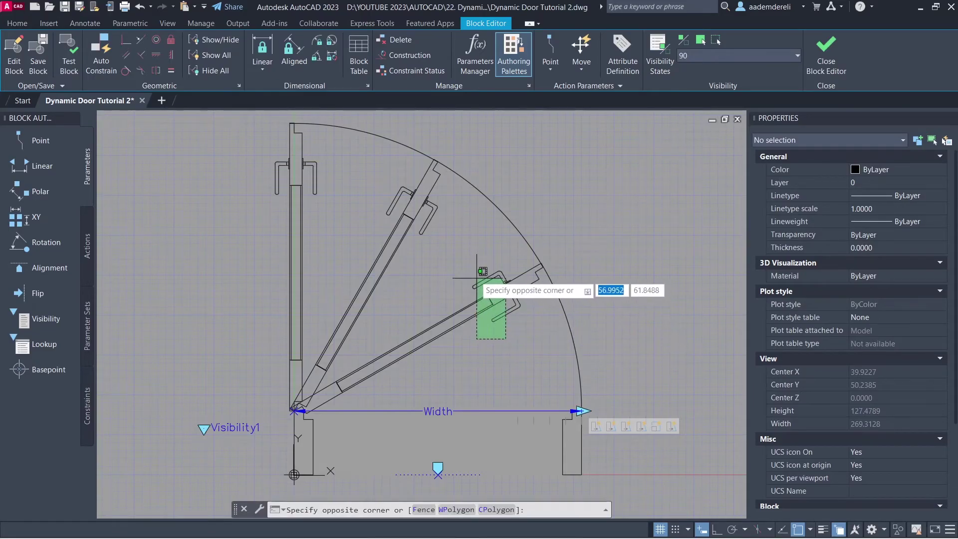
left_click(471, 267)
left_click(437, 275)
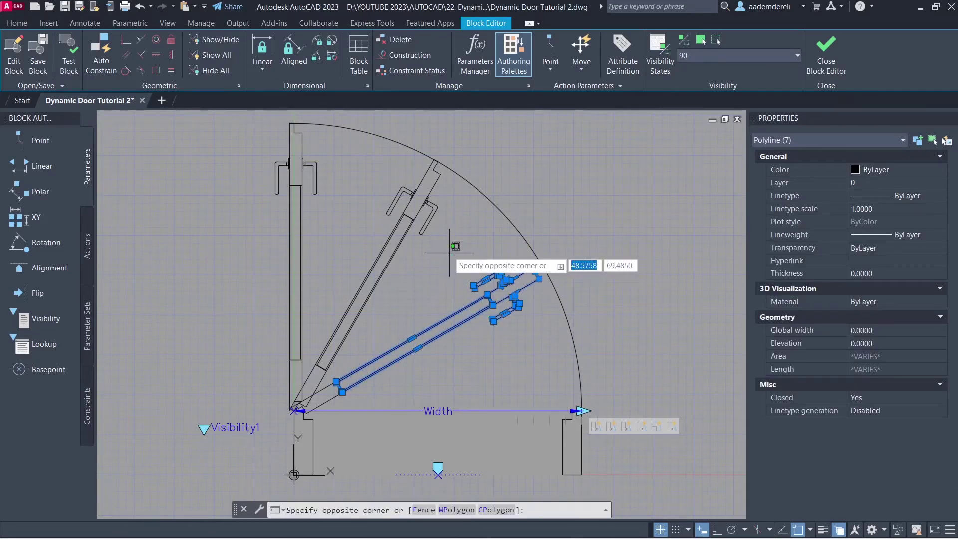
left_click(380, 187)
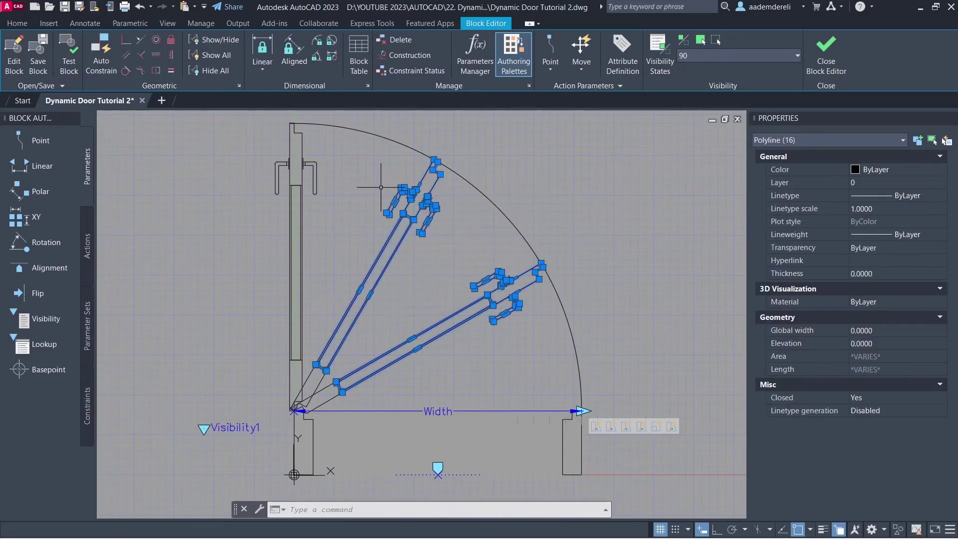
left_click(368, 394)
left_click(286, 330)
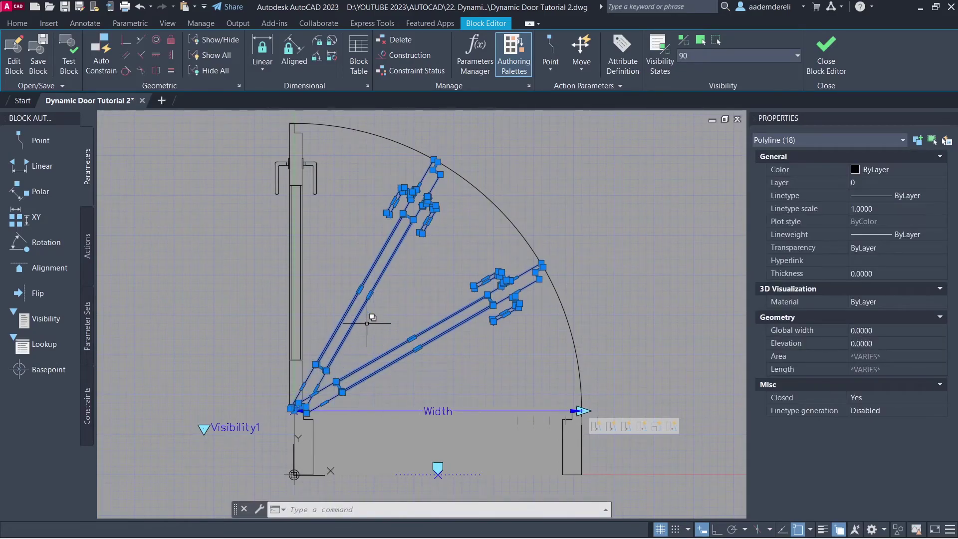
left_click(714, 41)
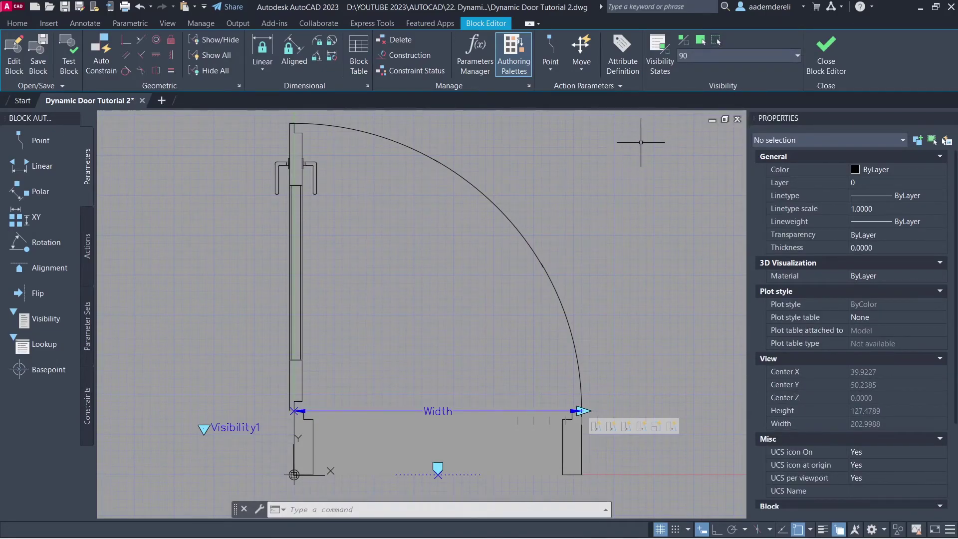
left_click(704, 57)
left_click(713, 79)
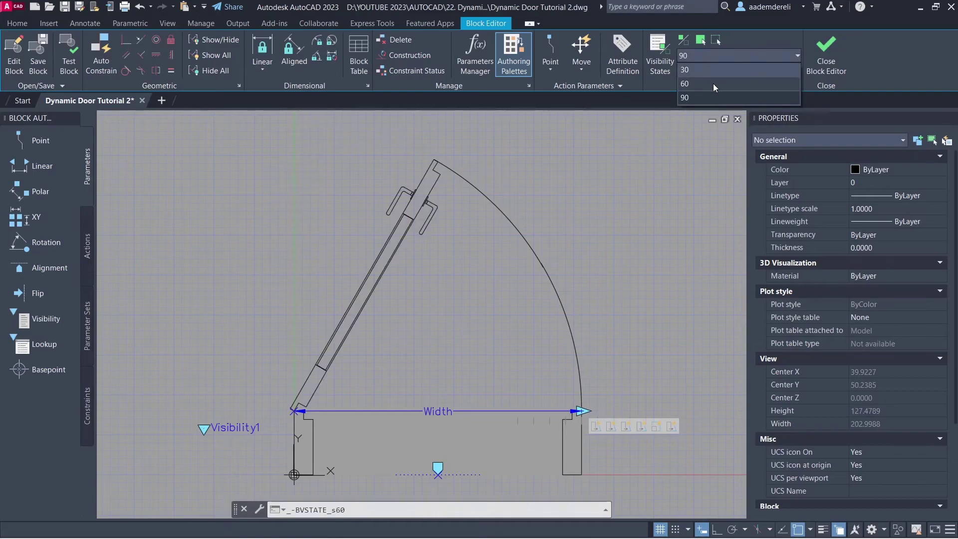